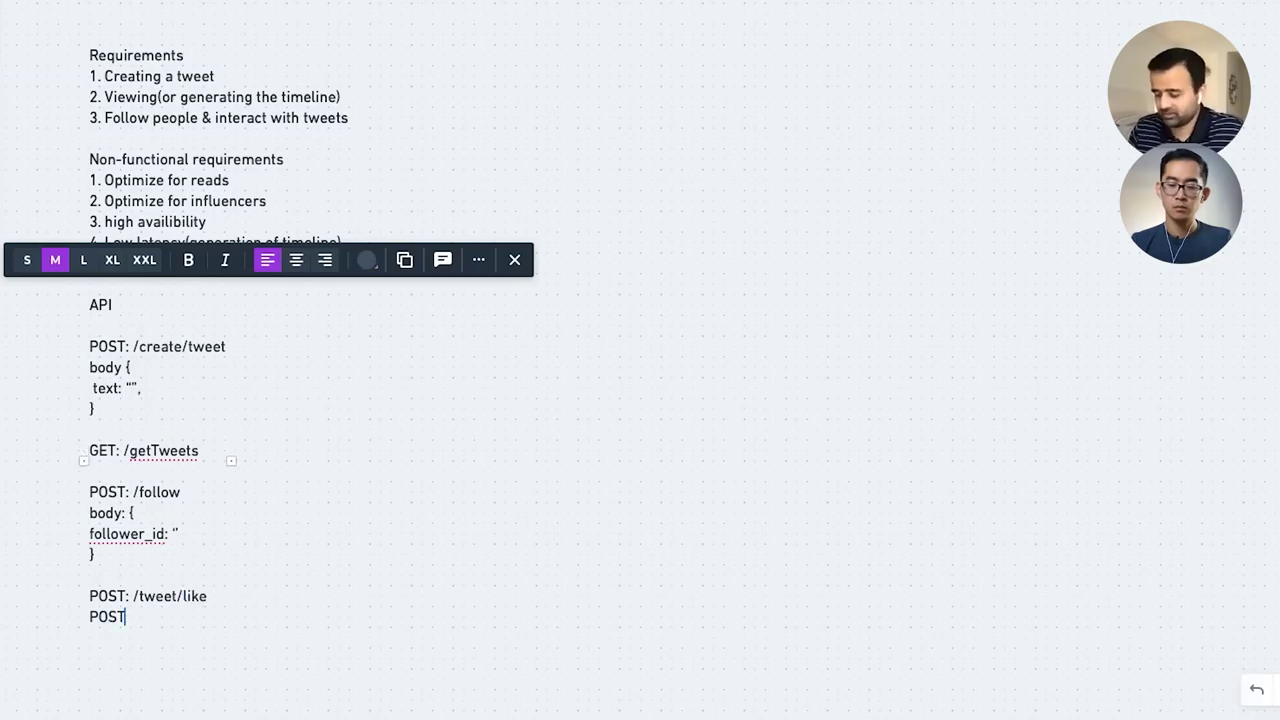
Step: Begin typing the next POST endpoint path below POST: /tweet/like
type("/")
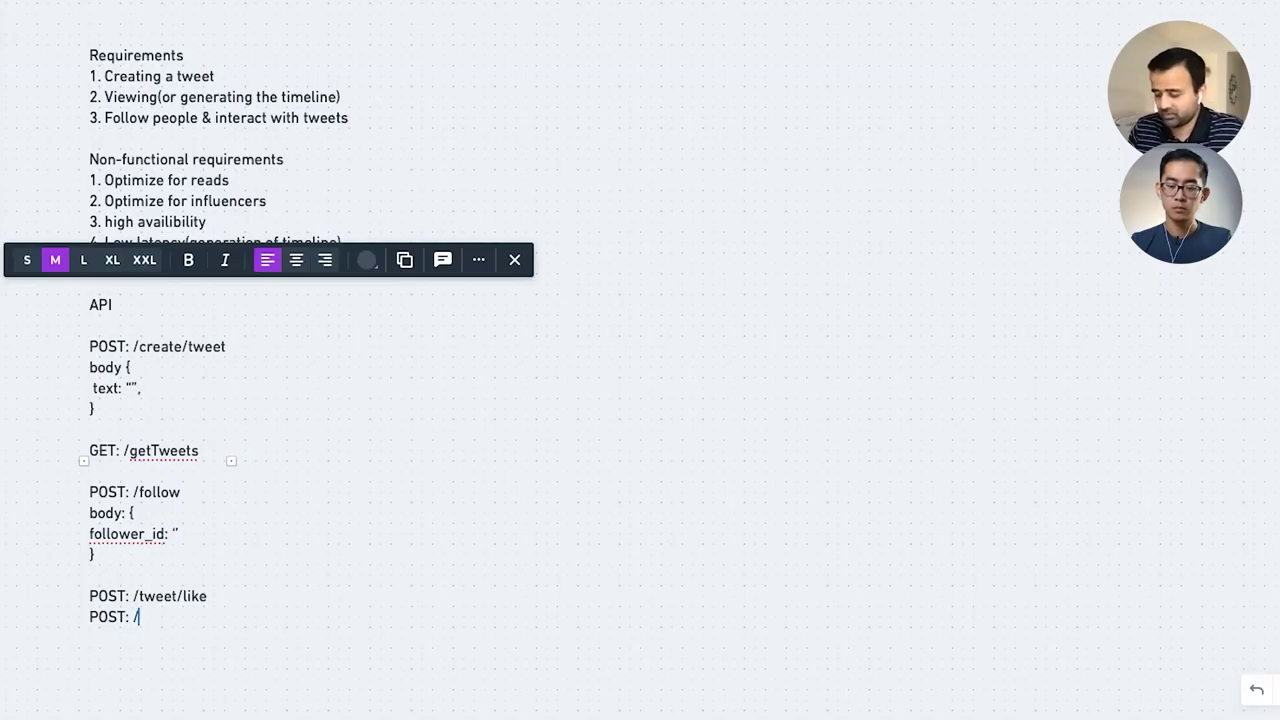
type("tee")
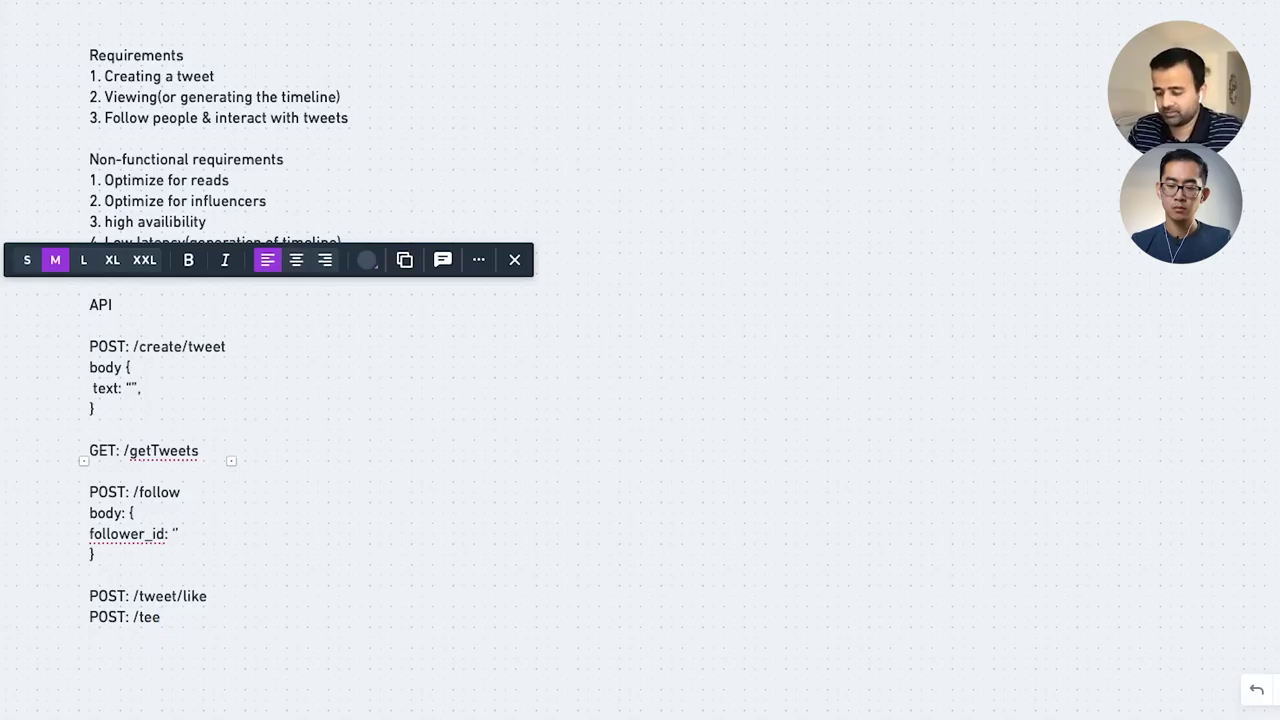
Step: Complete the endpoint path as /tweet/reply, correcting the typos
key("BackSpace")
type("weet")
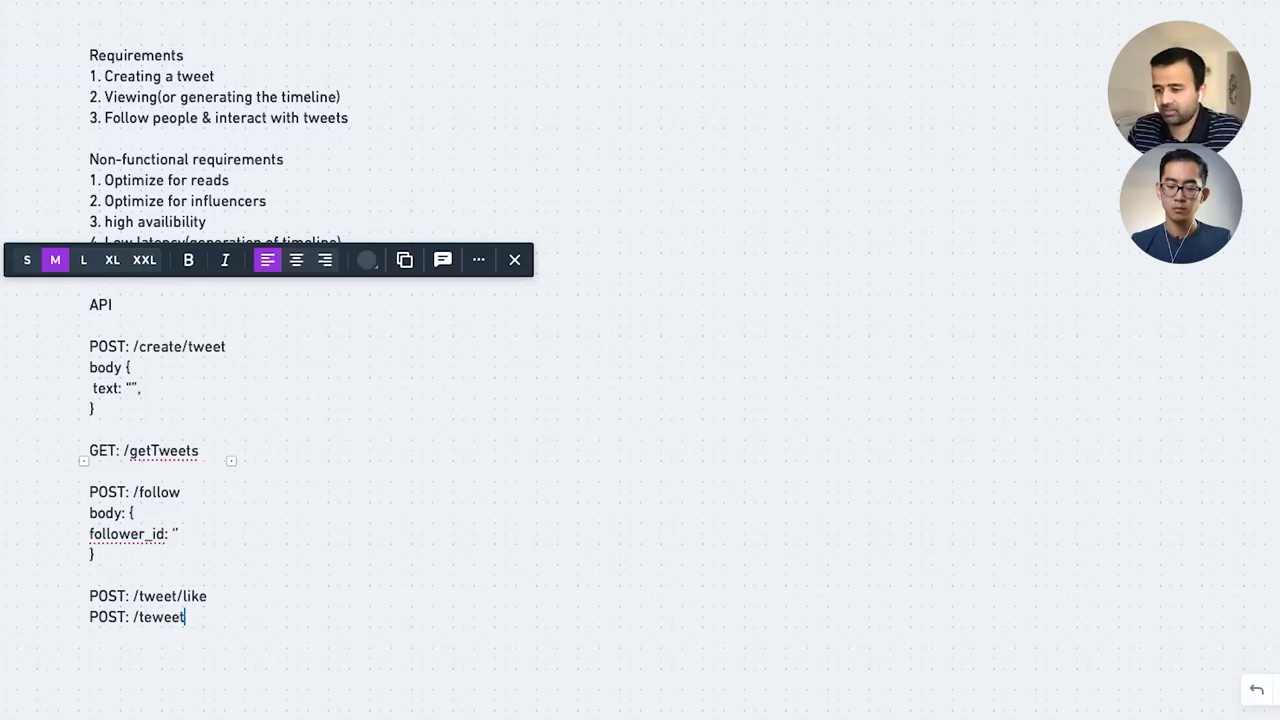
key("BackSpace")
key("BackSpace")
key("BackSpace")
key("BackSpace")
type("we")
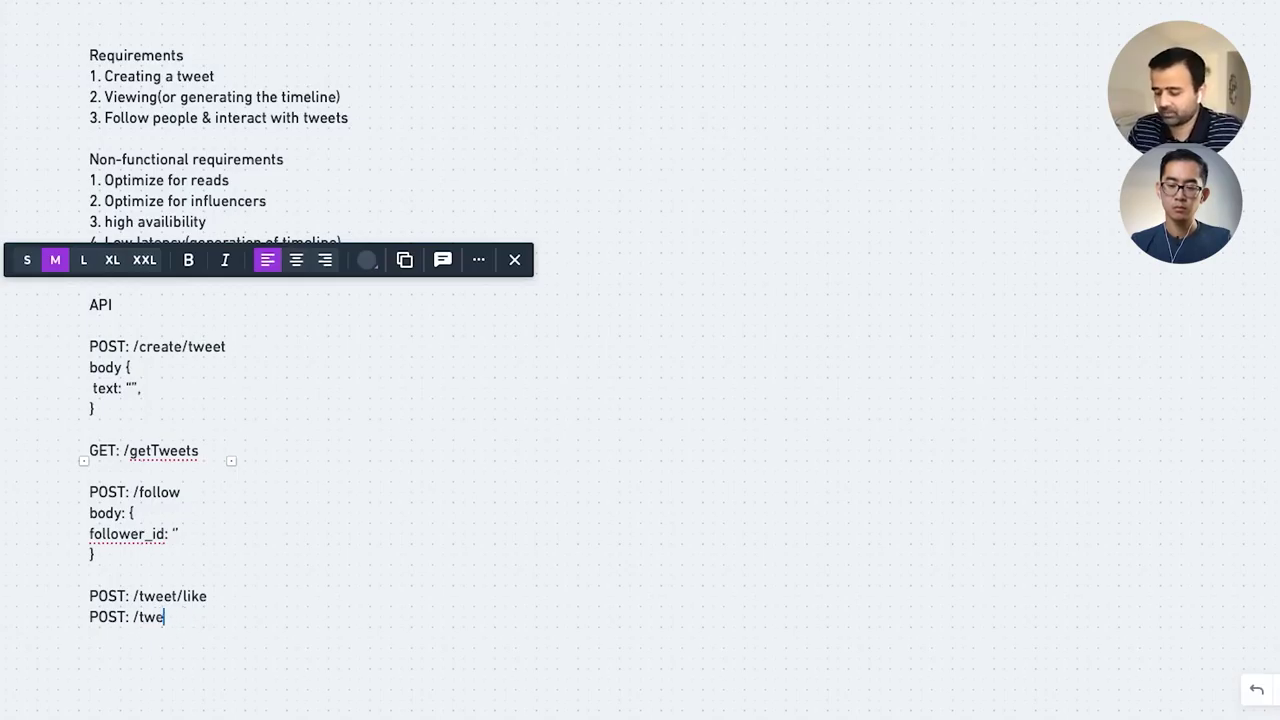
type("et/reply")
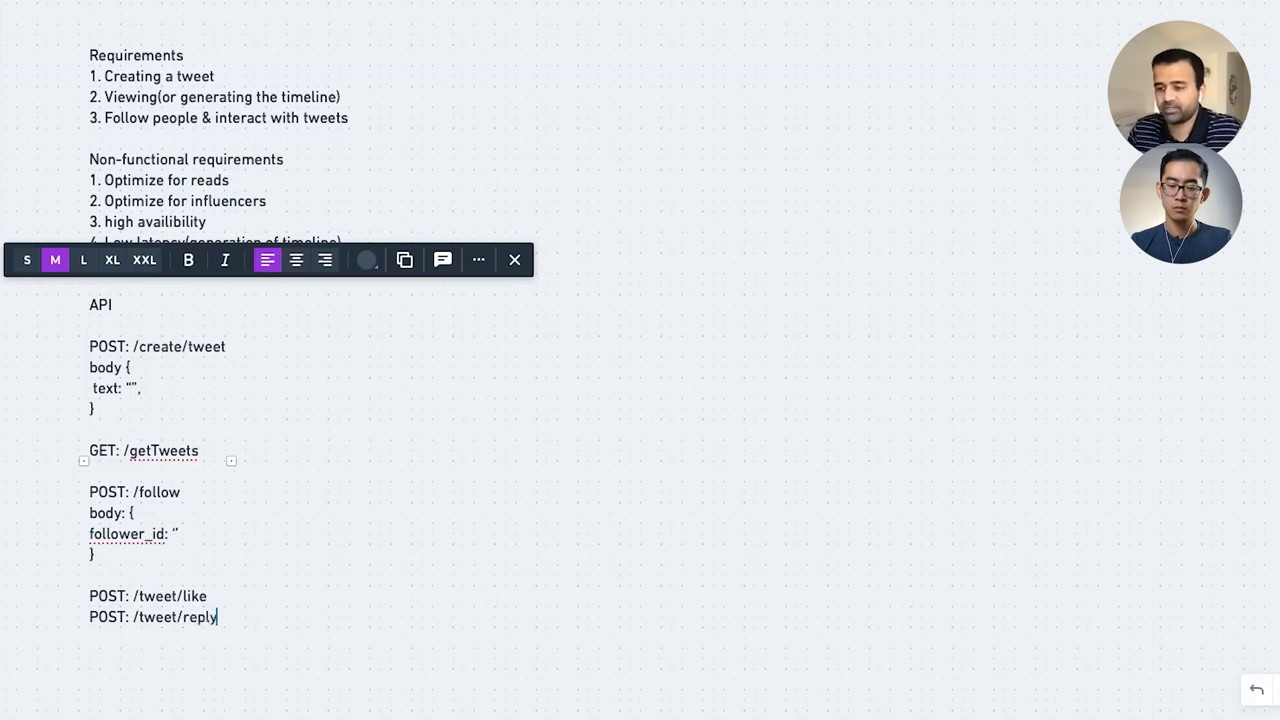
key("Return")
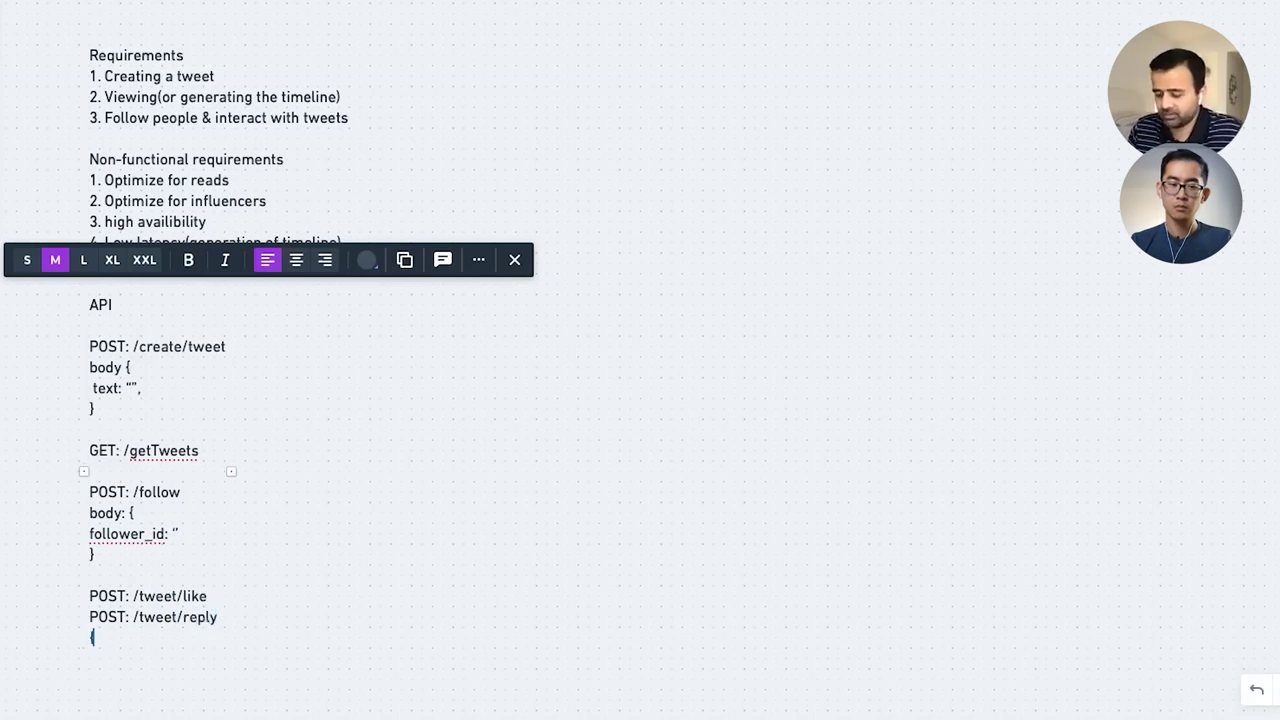
Step: Add a body block { text: "", } under the reply endpoint
type("body")
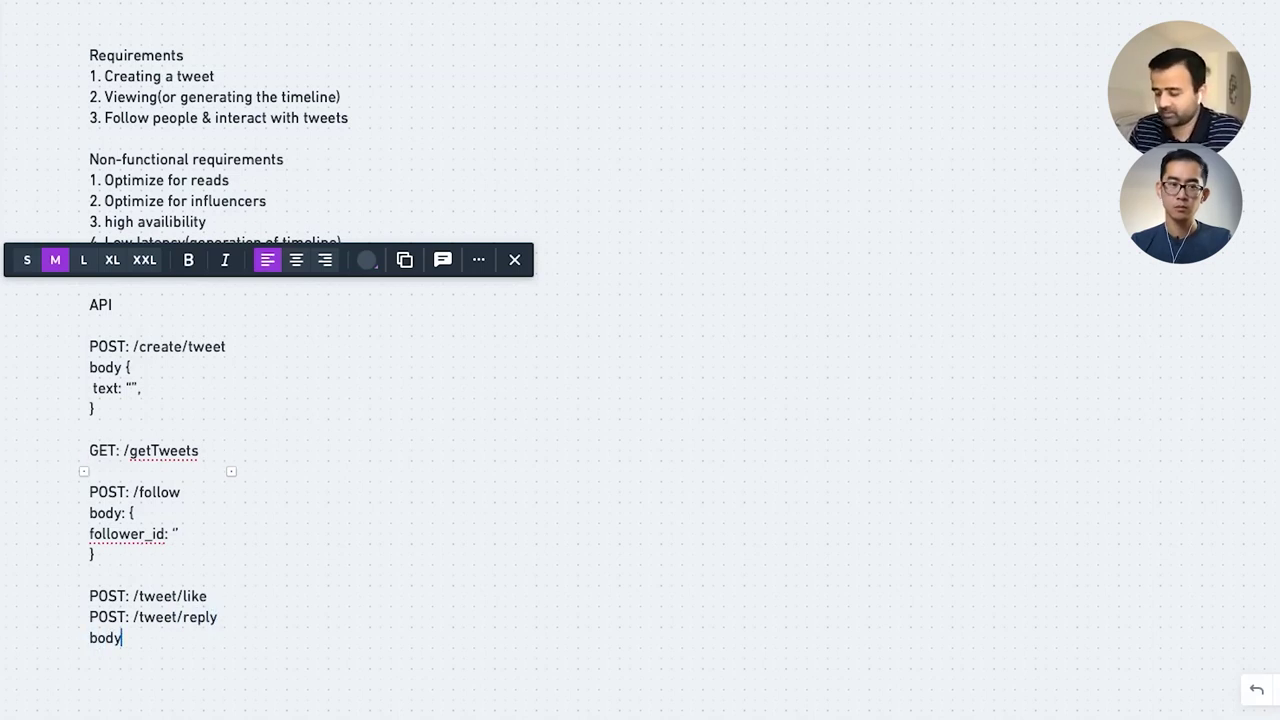
type(": {")
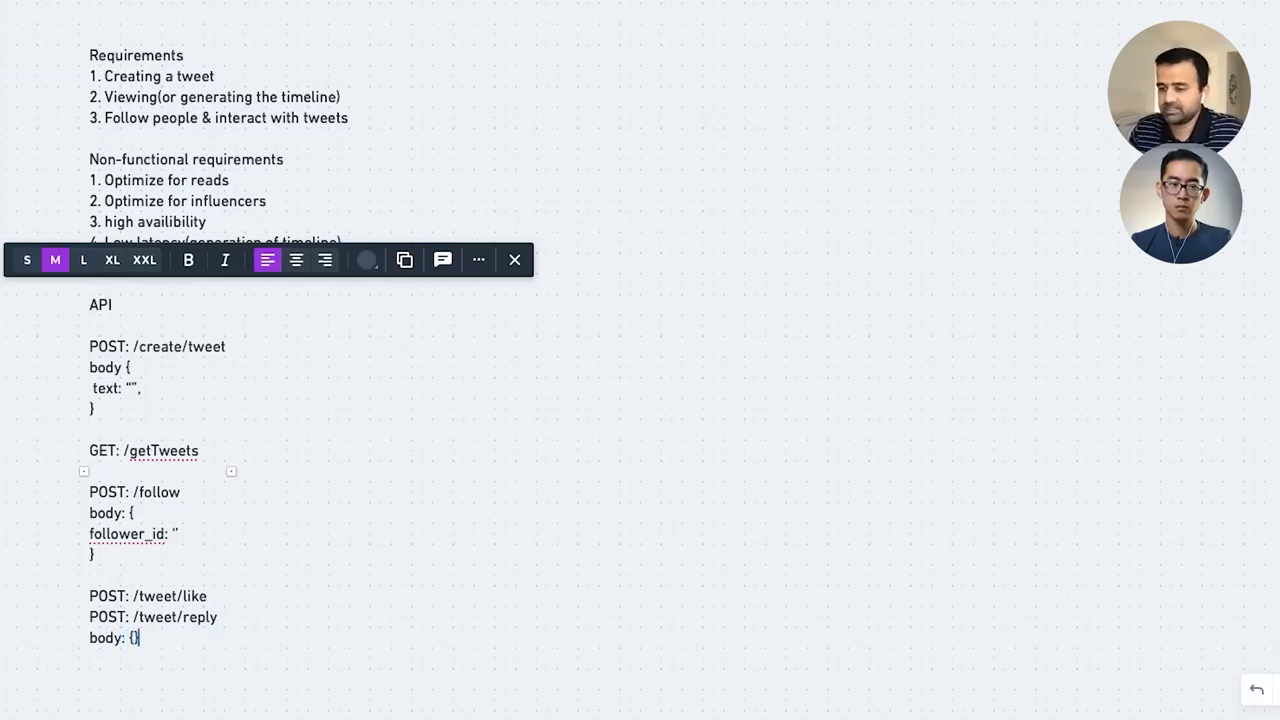
key("Return")
type("}")
key("Up")
key("End")
key("Return")
type("text: ")
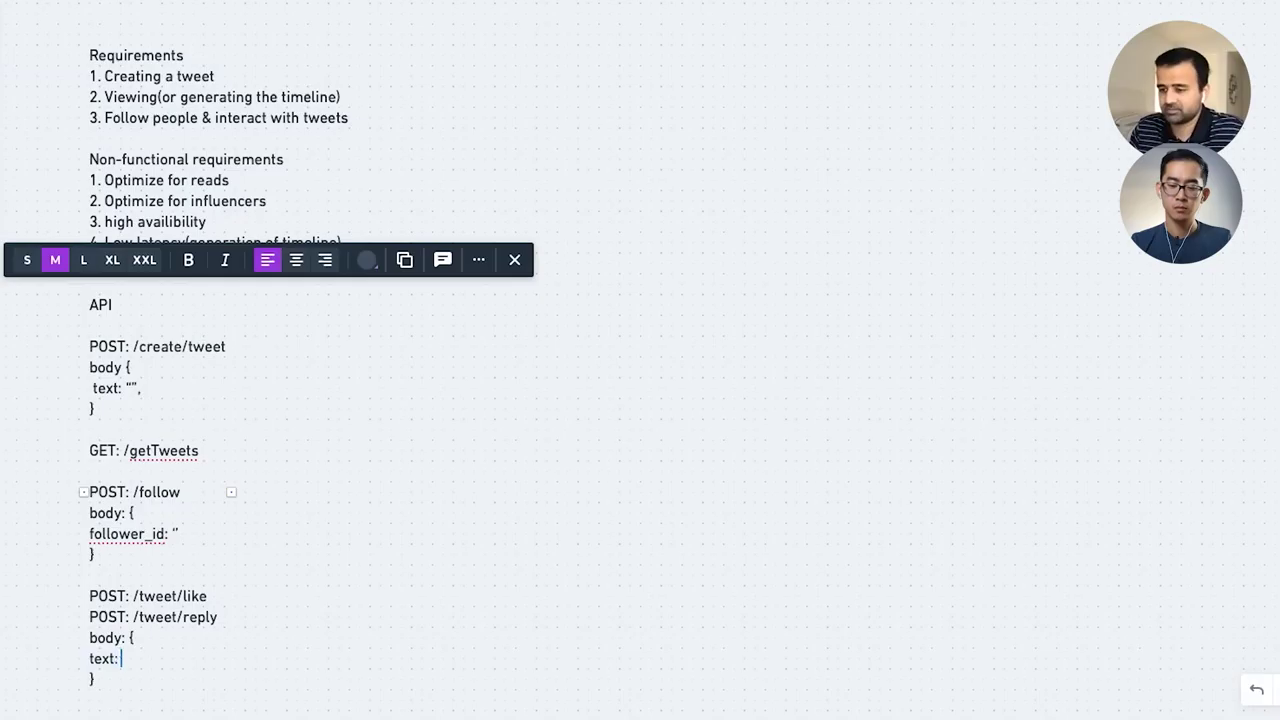
type("\"\"")
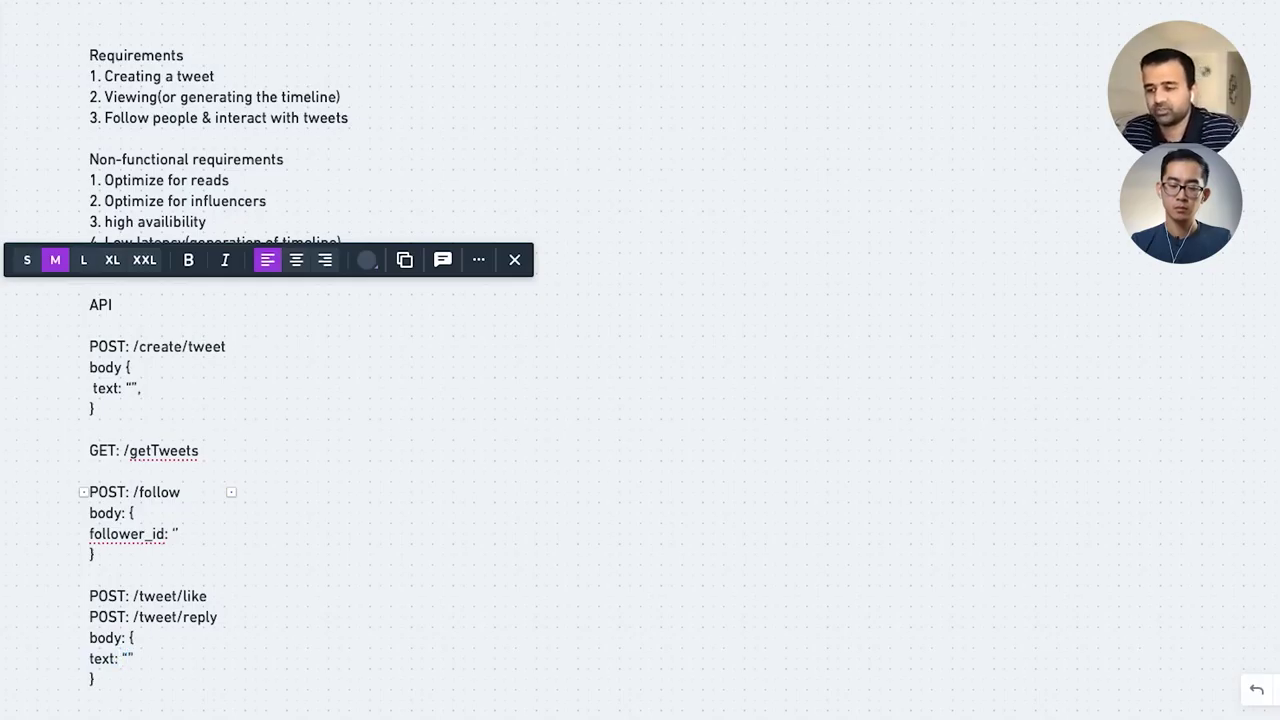
left_click(131, 637)
left_click(133, 658)
type(",")
key("Return")
Step: Change the path to /tweet/:id/reply, remove the extra body line, and deselect the notes
key("Up")
key("Up")
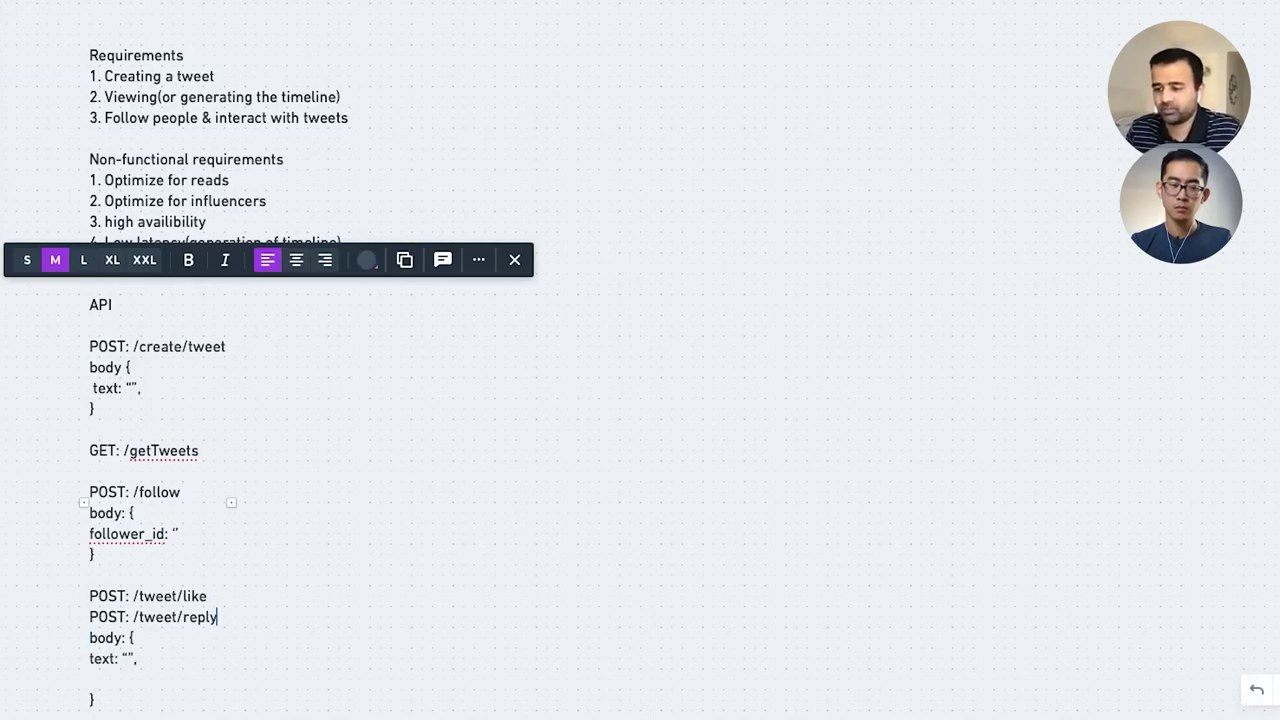
left_click(184, 617)
type(":id/")
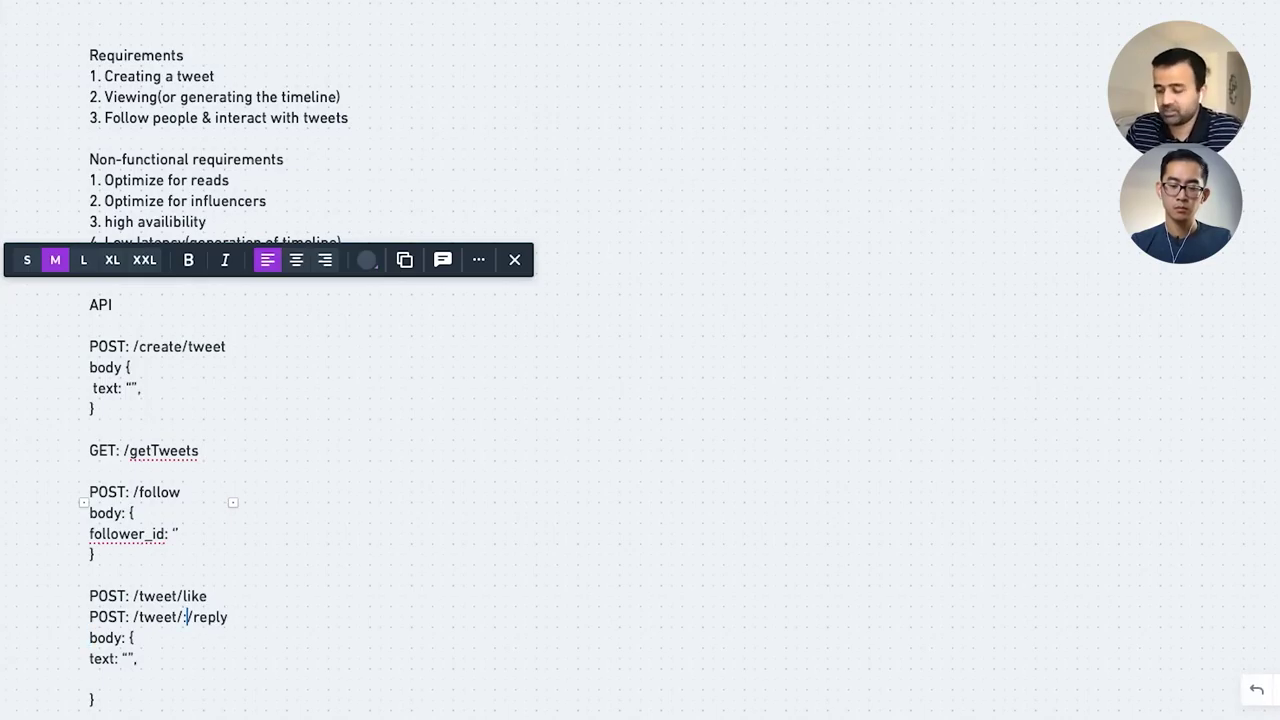
key("Down")
key("Down")
key("Down")
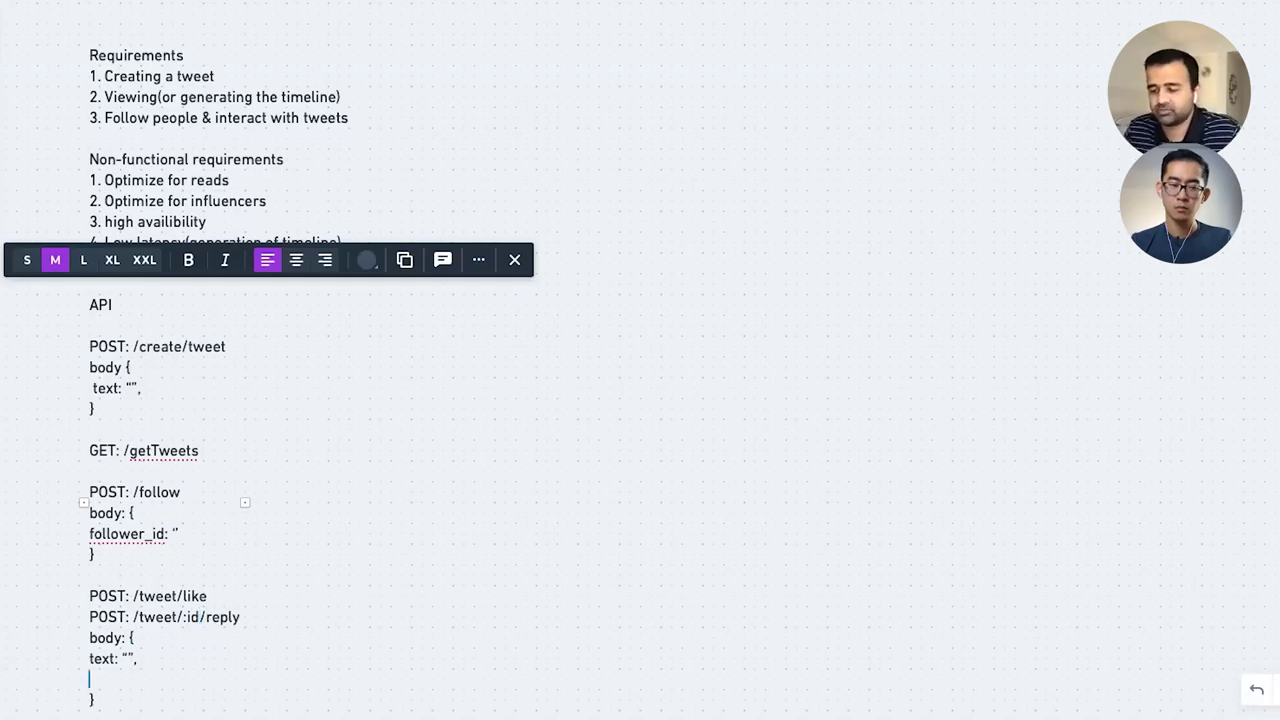
key("BackSpace")
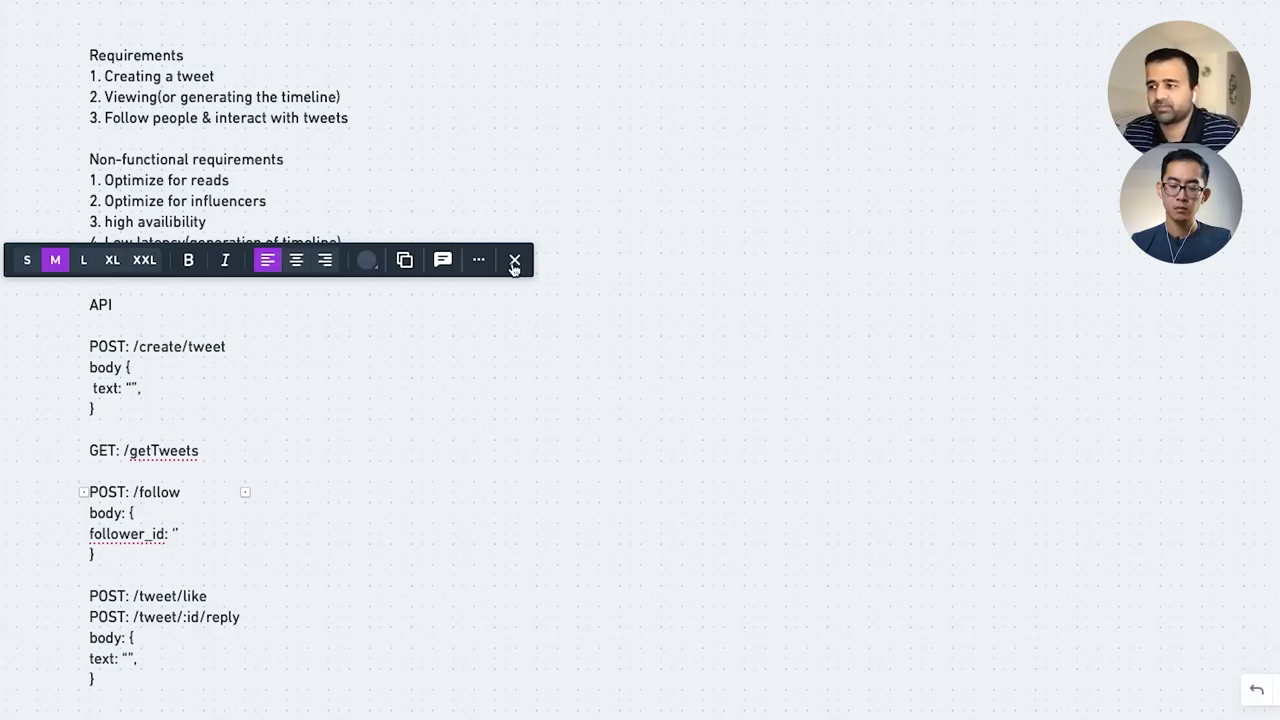
scroll(514, 263, "down", 1)
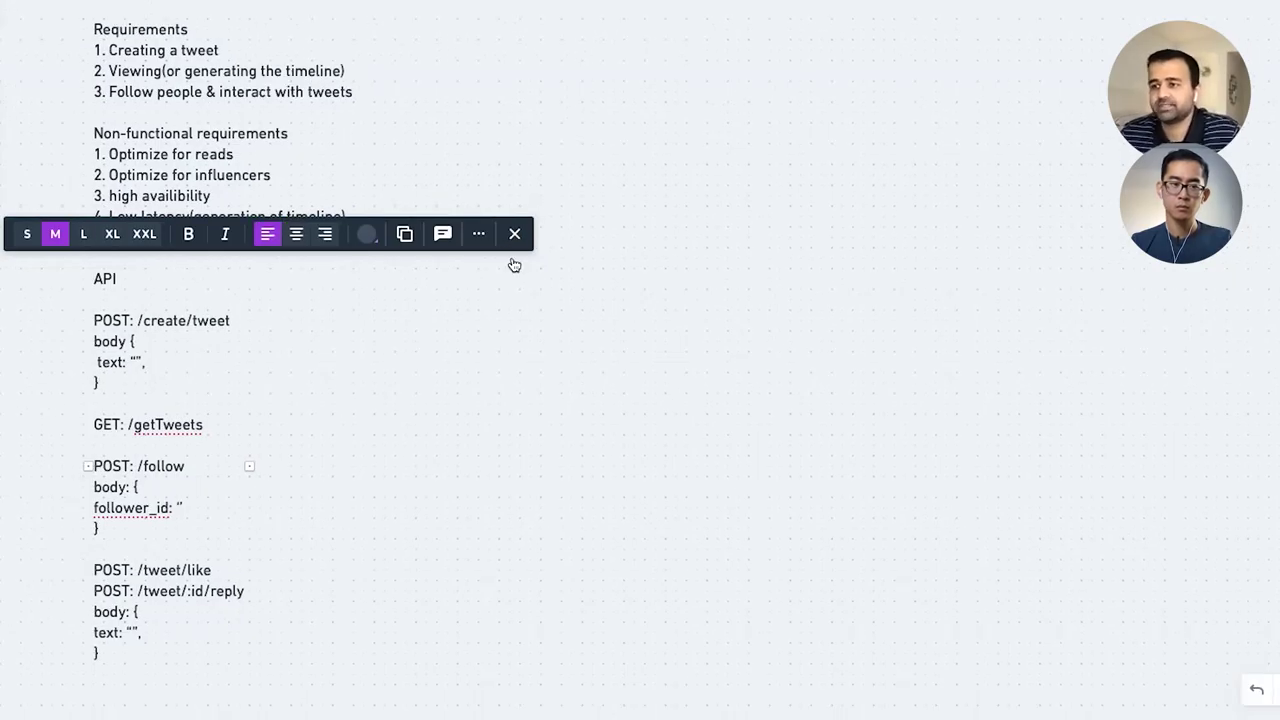
scroll(514, 263, "up", 1)
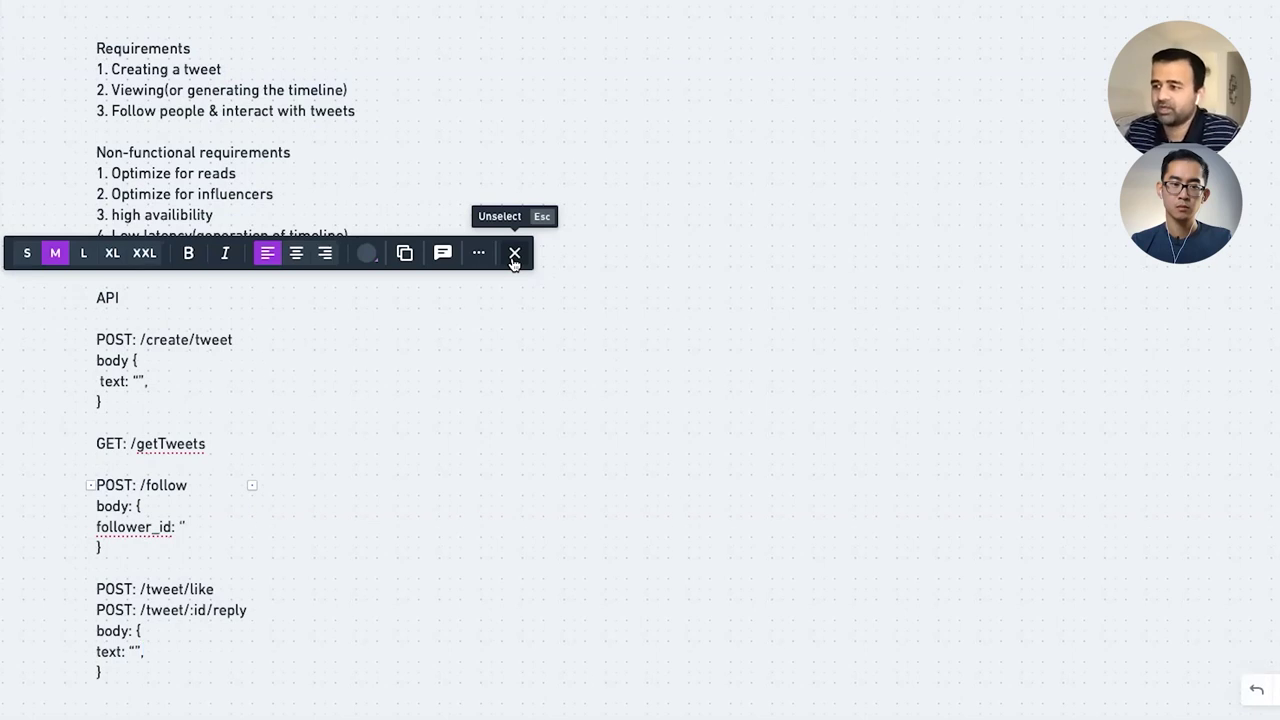
left_click(514, 255)
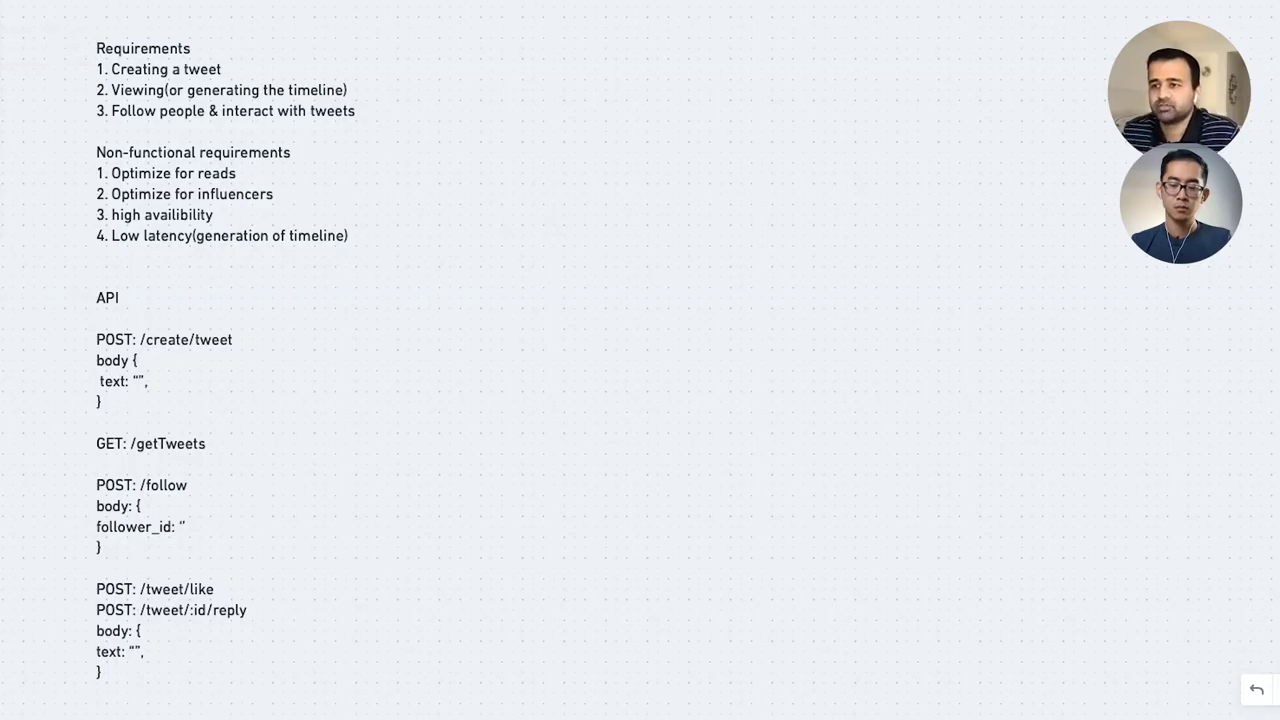
left_click(510, 80)
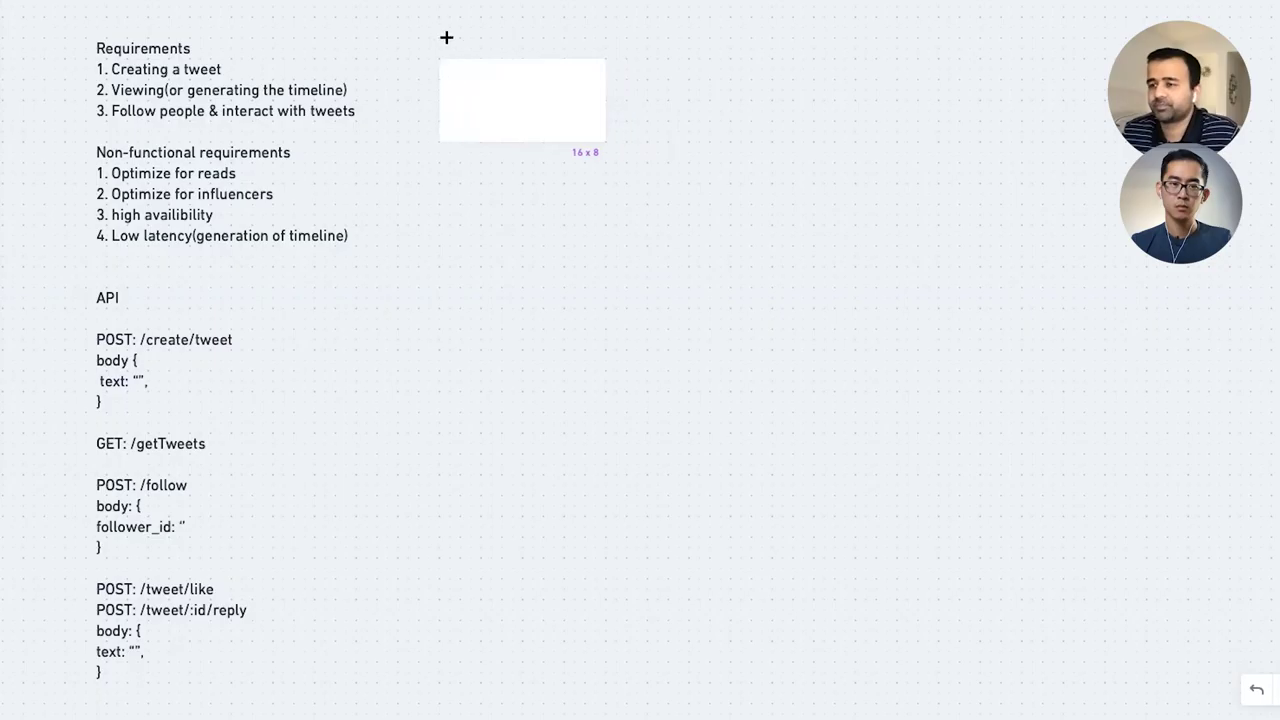
Step: Add a User(s) box at the top beside the notes
left_click(571, 40)
type("U")
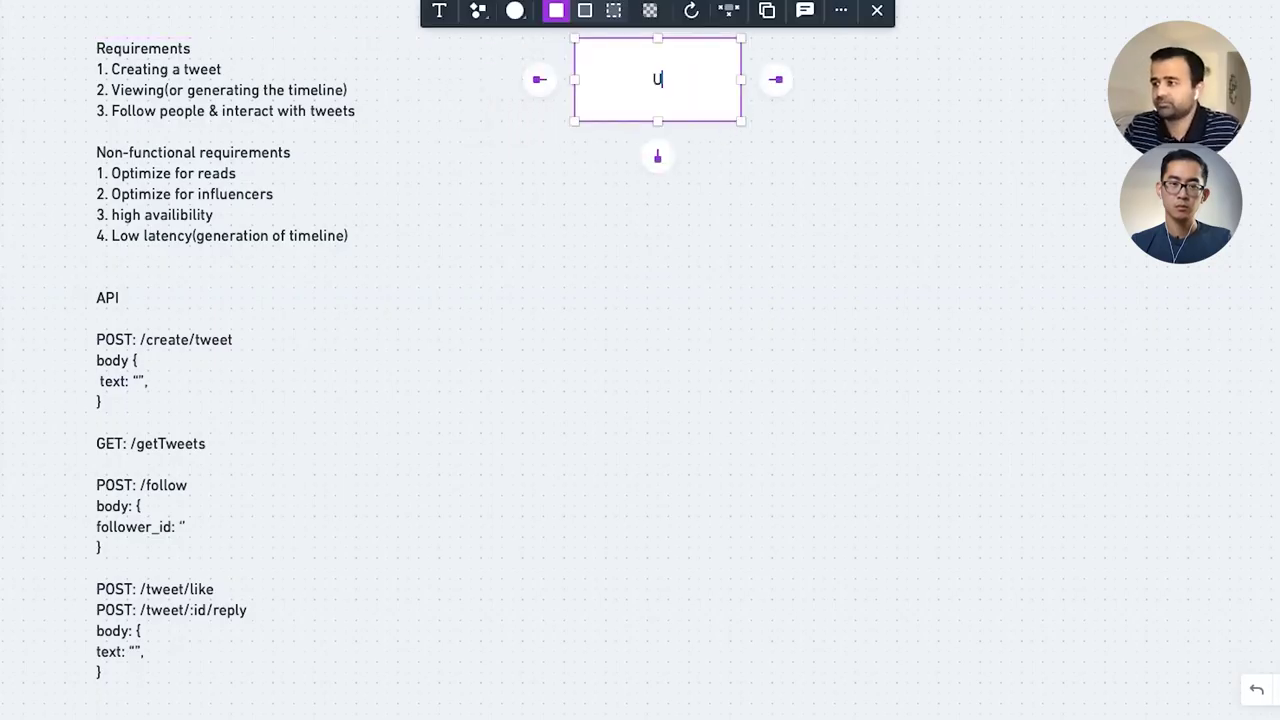
type("ser()")
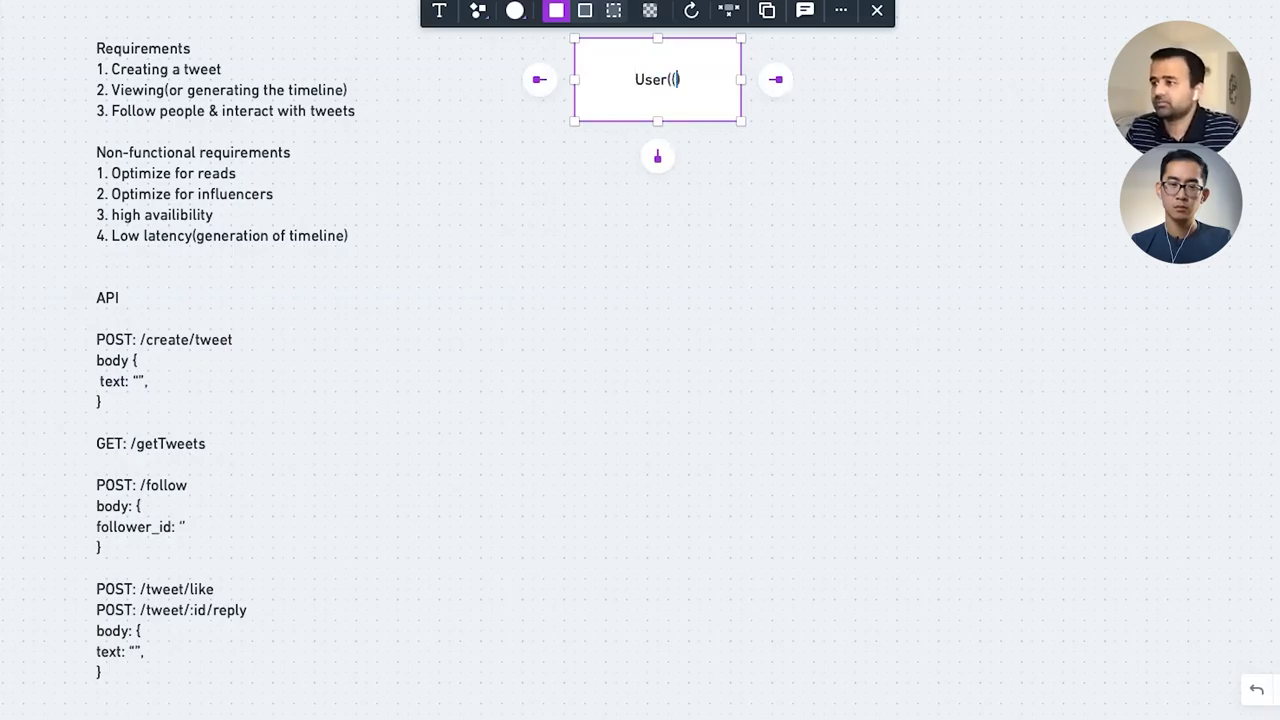
key("Left")
type("s")
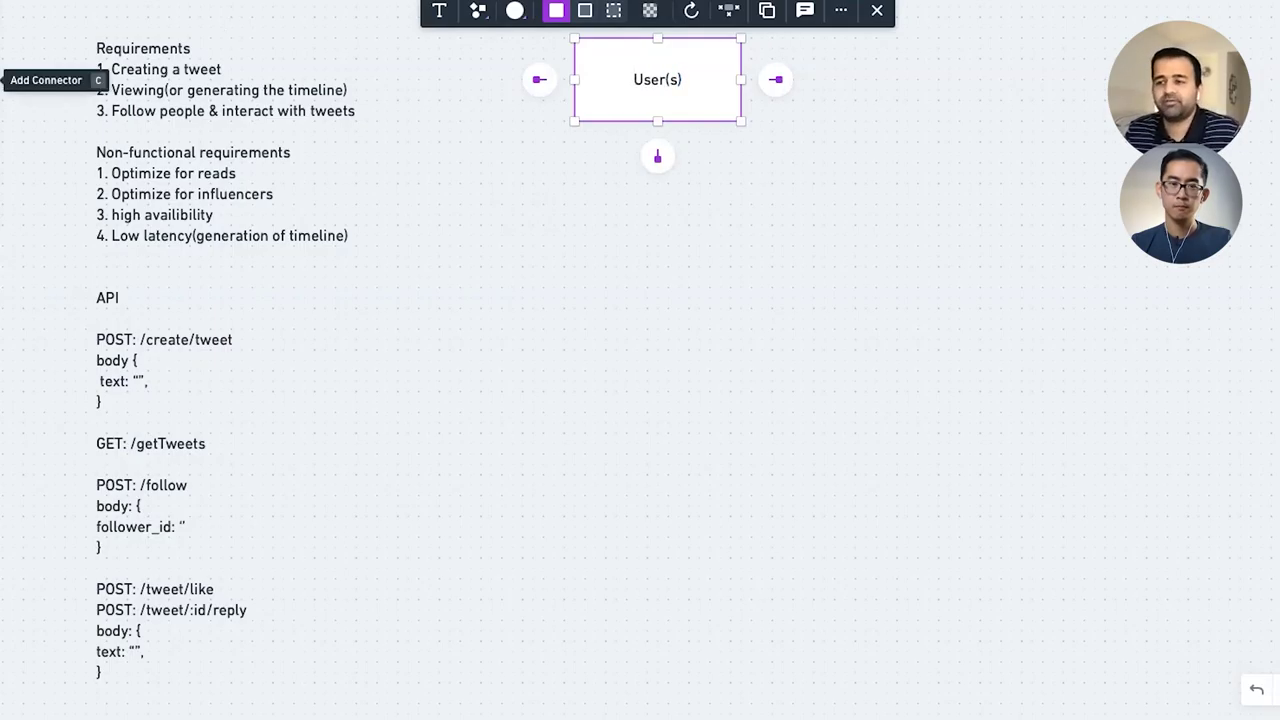
type("c")
Step: Draw a downward arrow from User(s) ending at a new Load Balancers box
left_click_drag(655, 117, 657, 245)
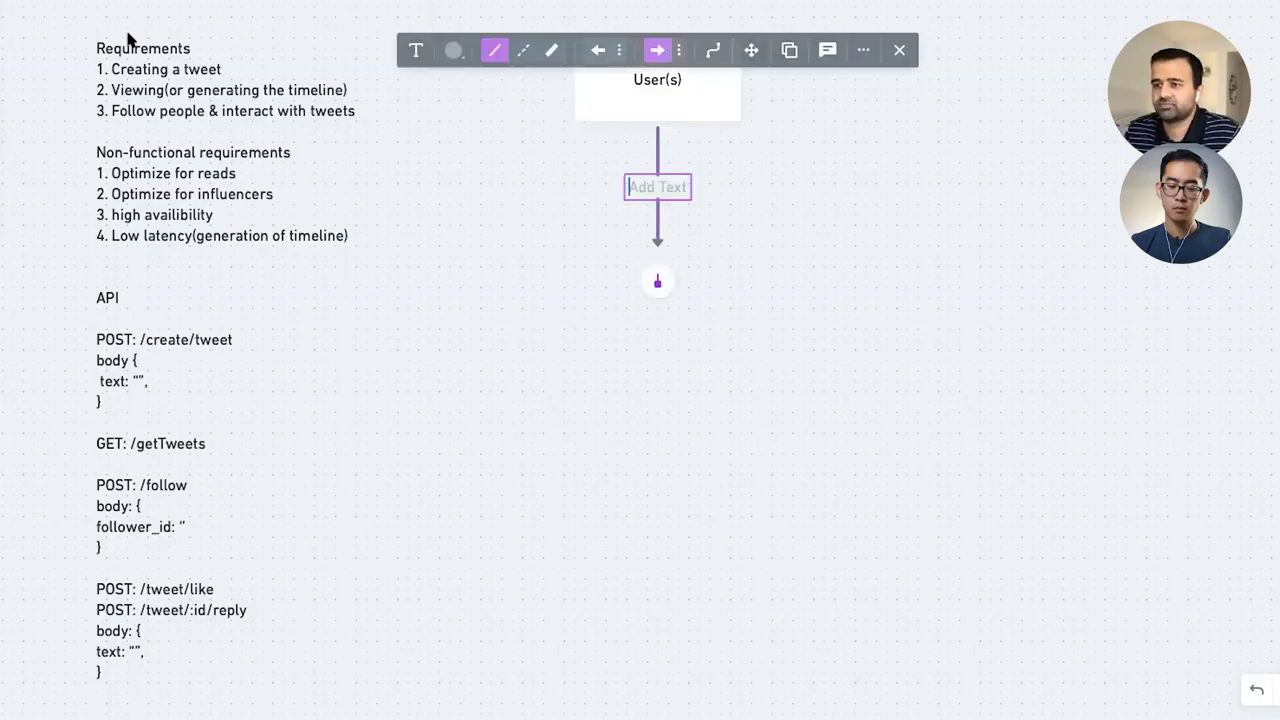
left_click(35, 41)
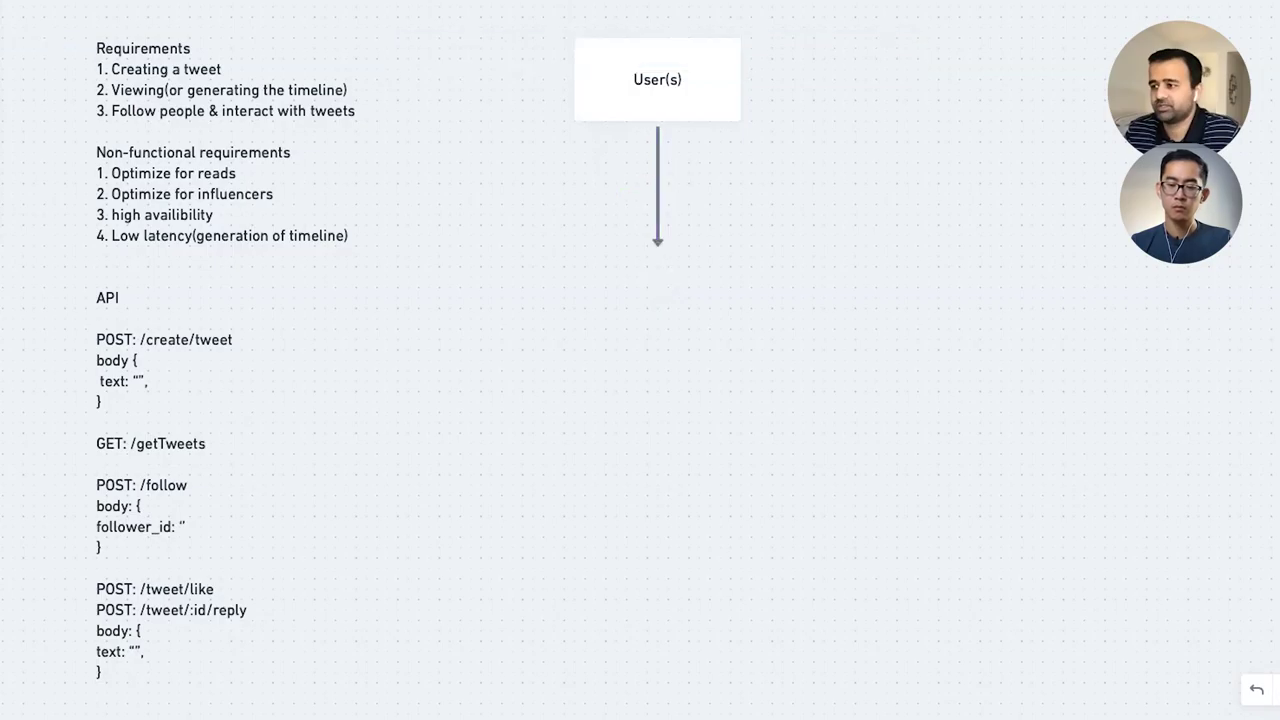
left_click(586, 246)
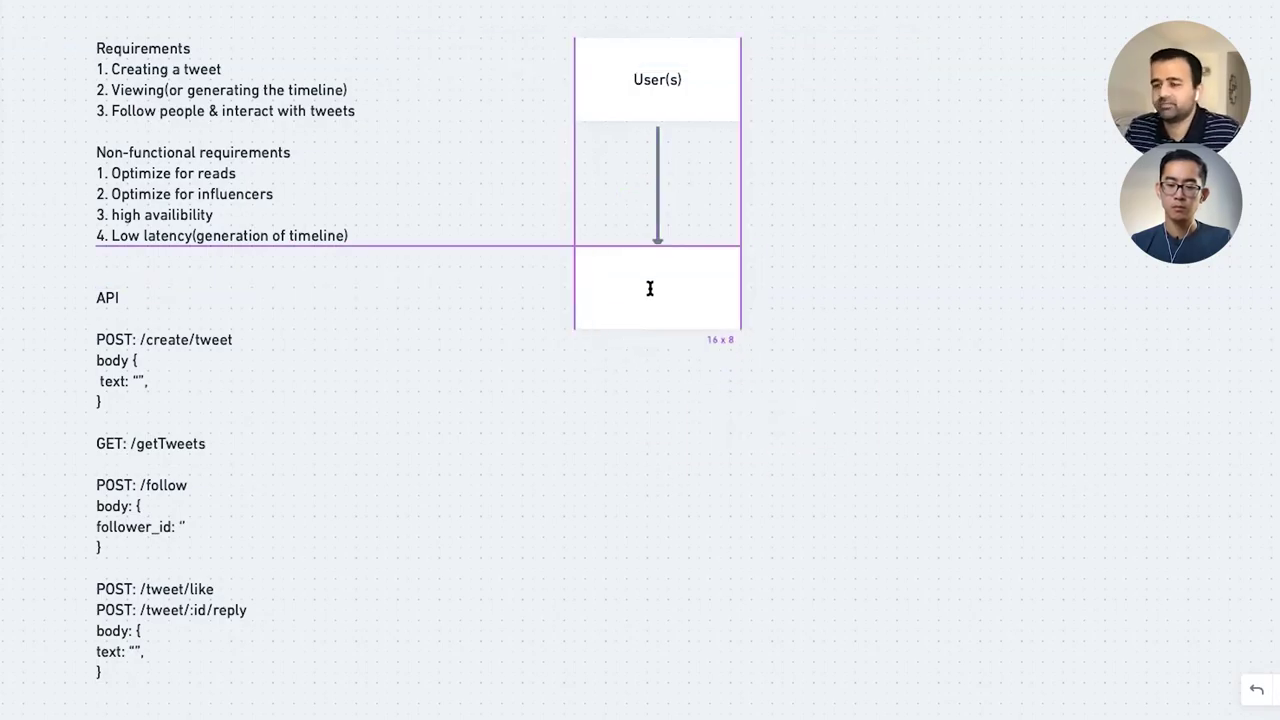
left_click(650, 288)
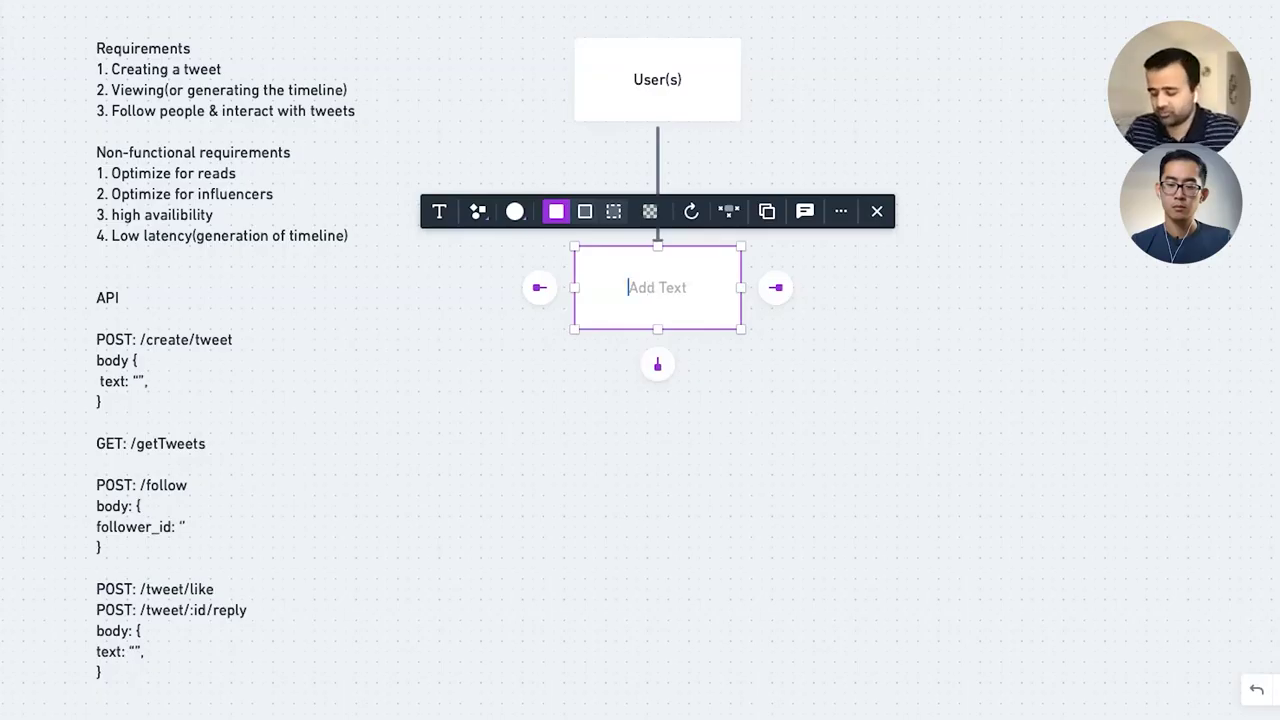
type("Load ")
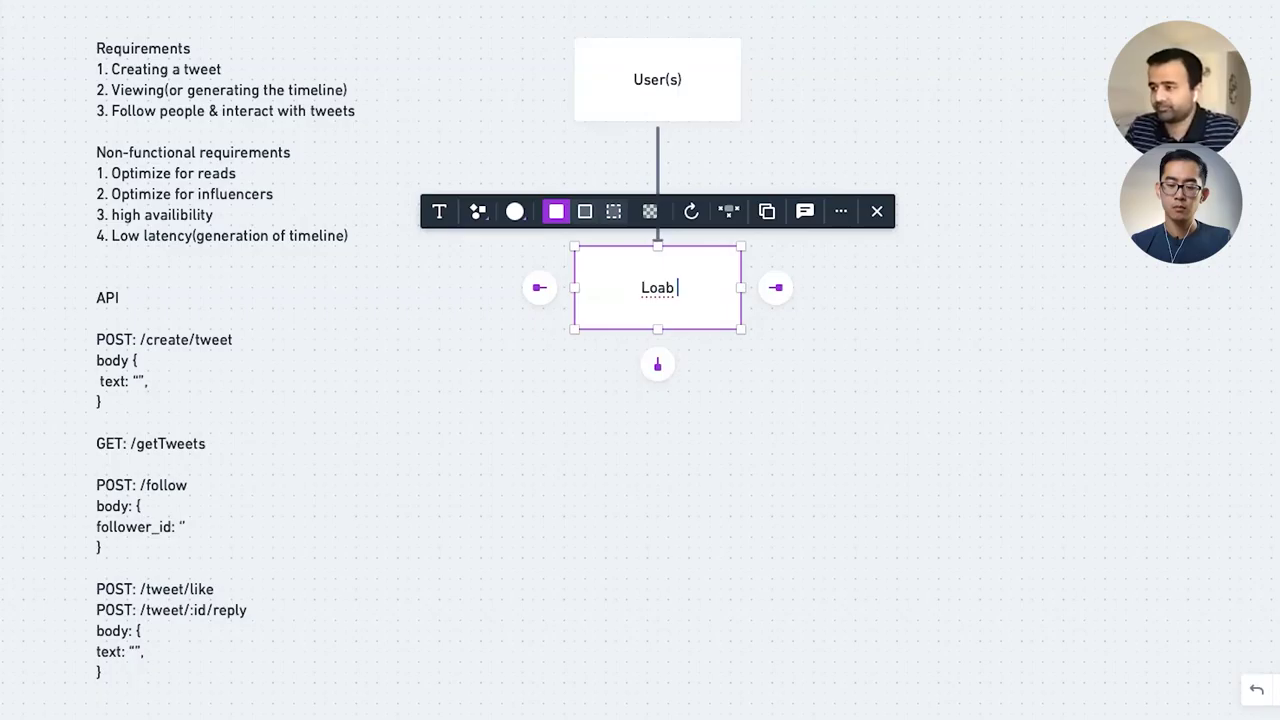
type("Bala")
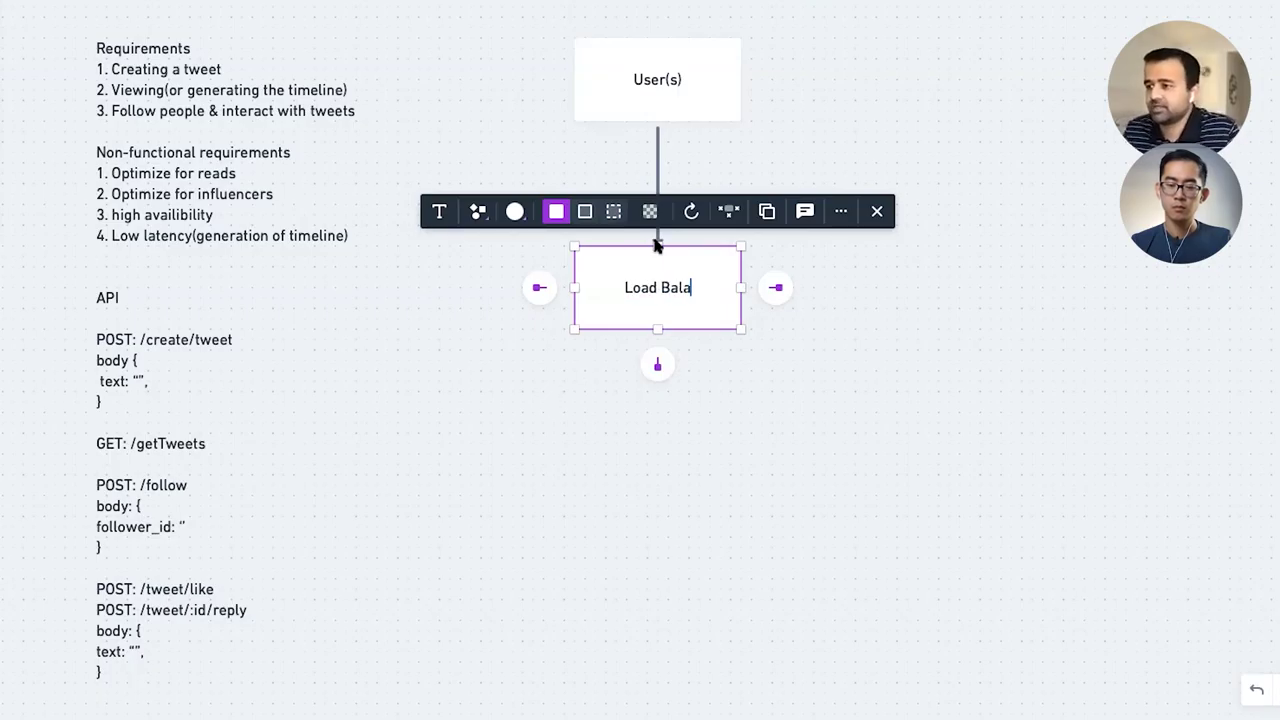
type("ncers")
key("Escape")
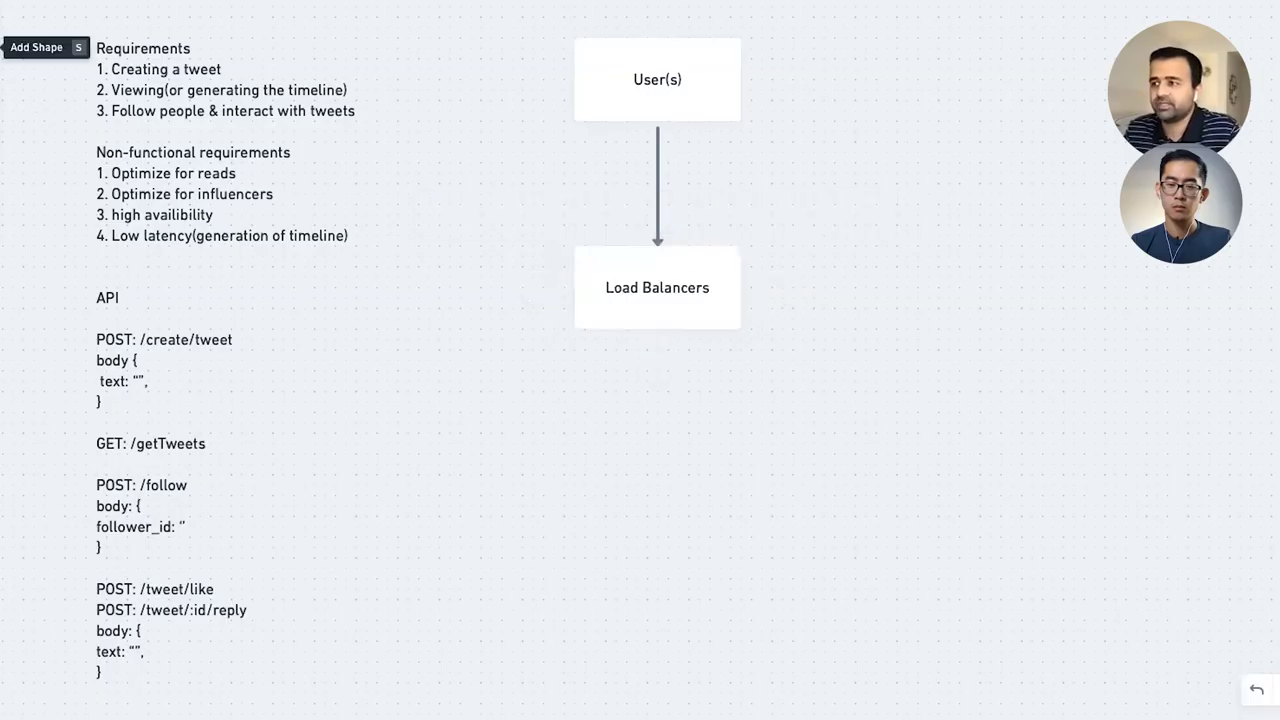
left_click(5, 115)
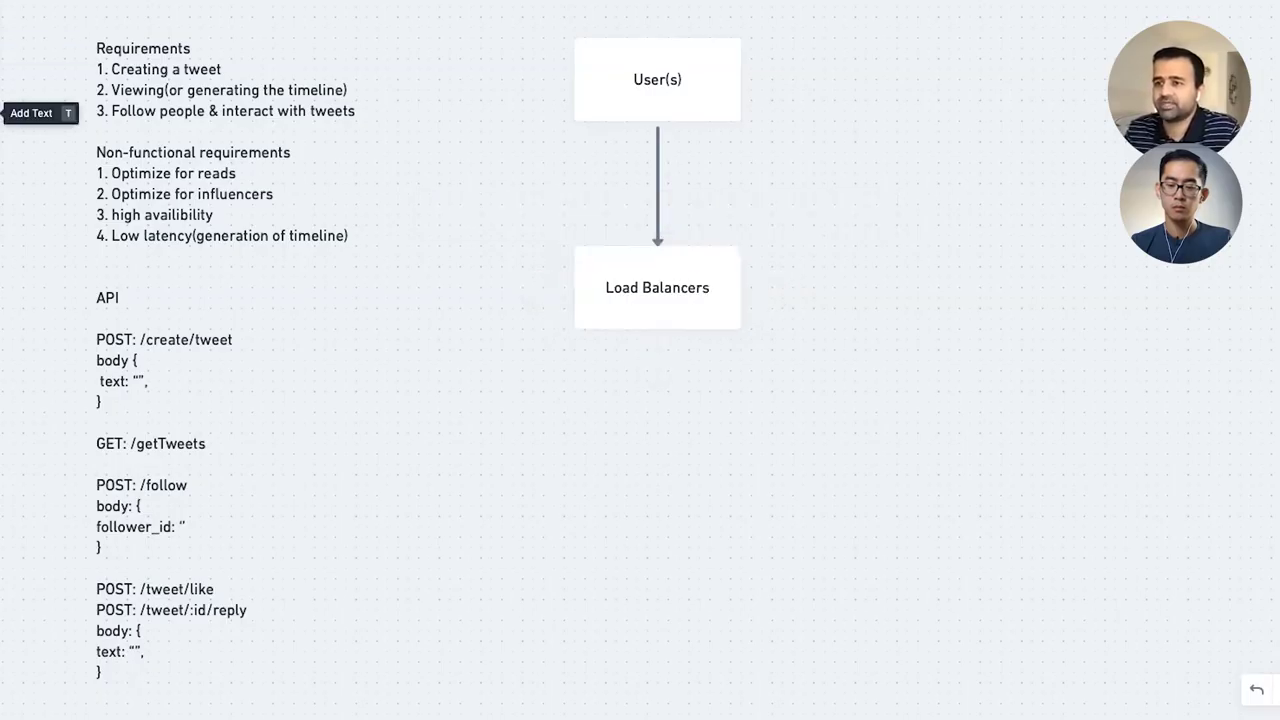
Step: Label the User(s)-to-Load Balancers arrow 'POST', nudged just left of the line
left_click(663, 177)
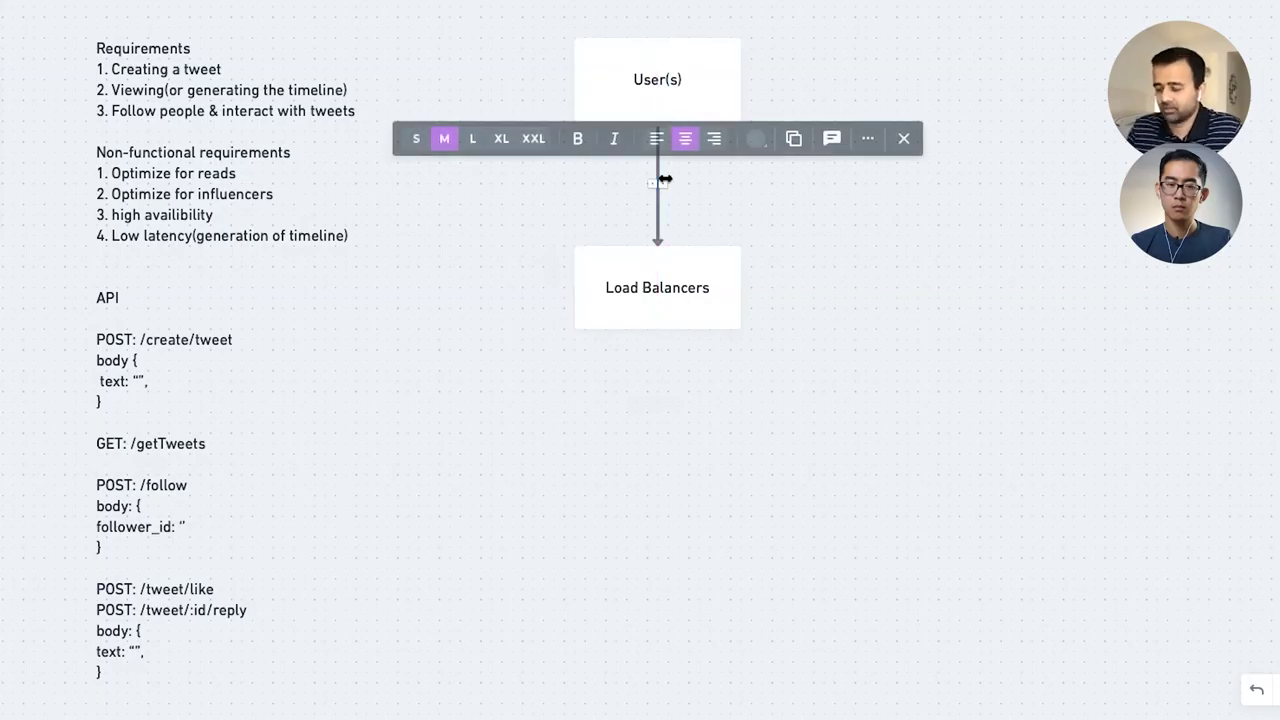
type("POST")
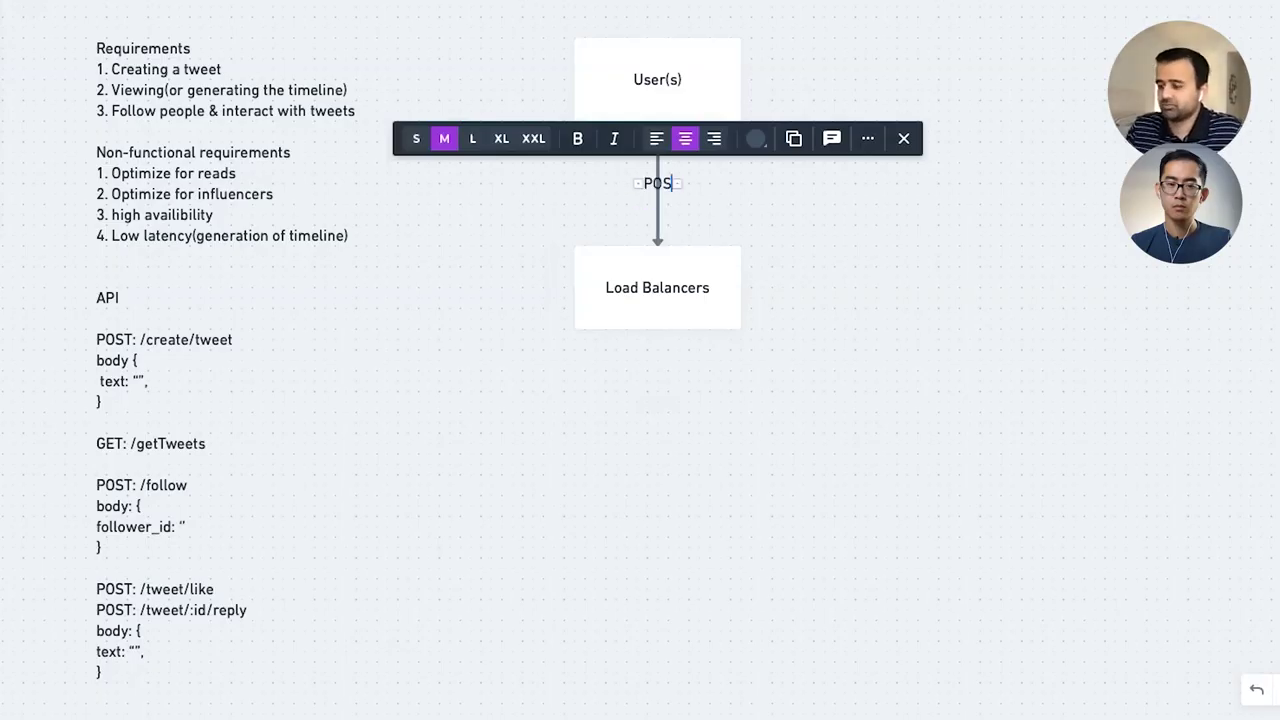
left_click(641, 183)
left_click(626, 200)
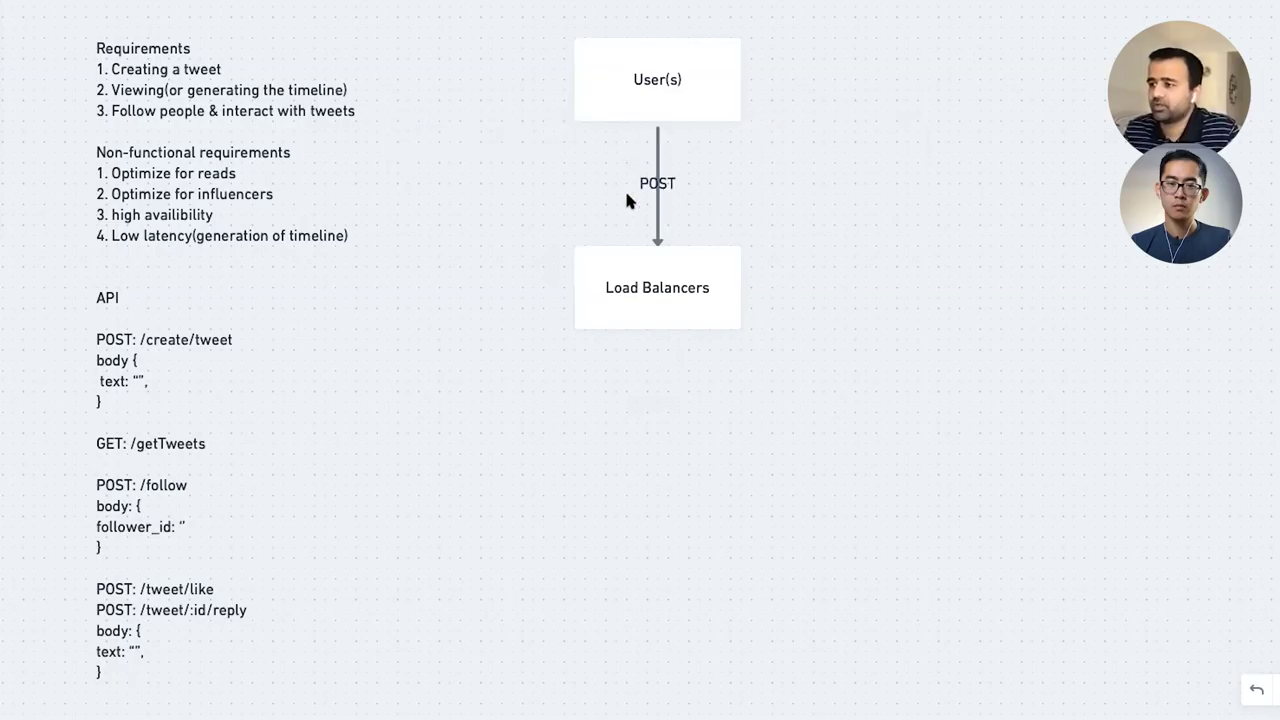
left_click(641, 181)
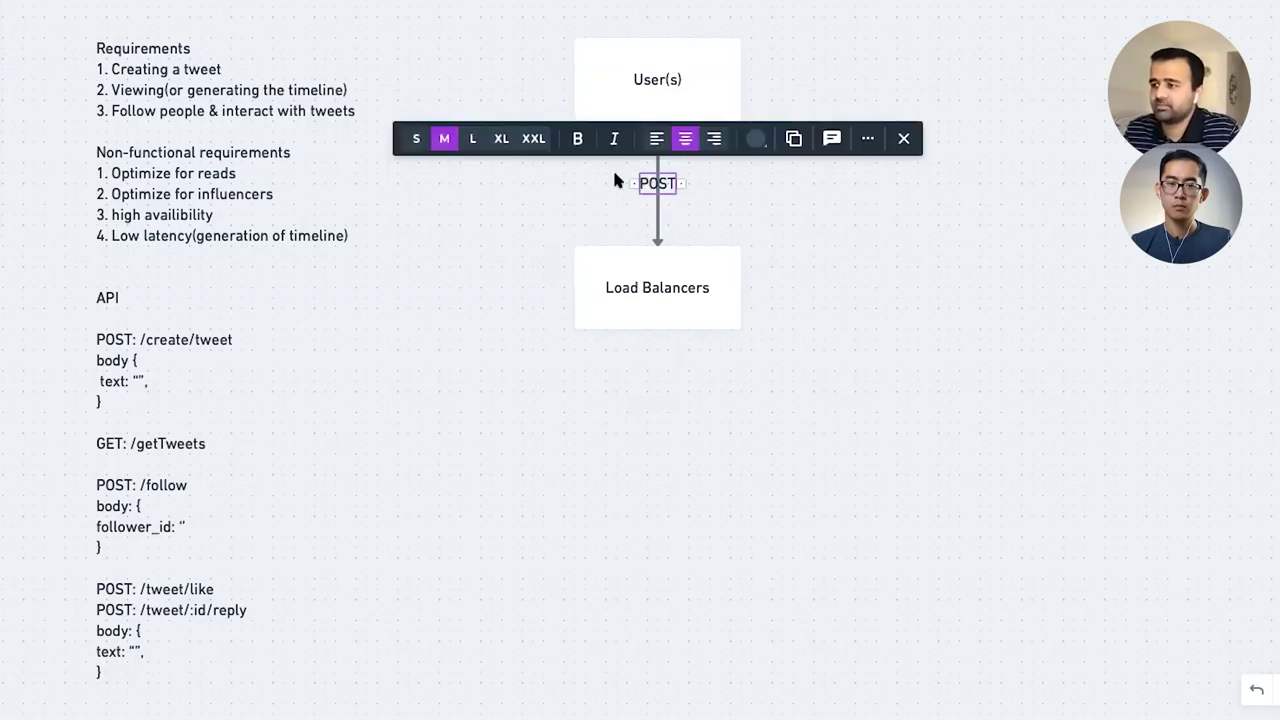
key("Left")
key("Left")
key("Left")
key("Left")
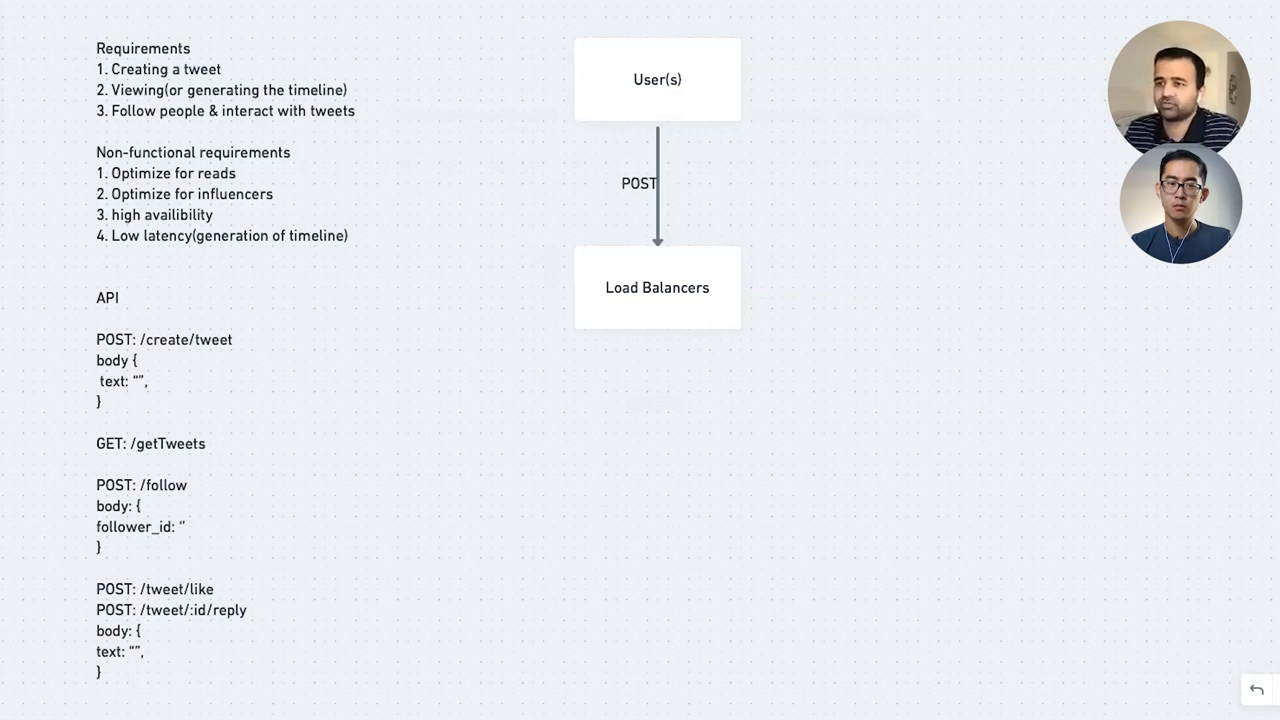
key("Escape")
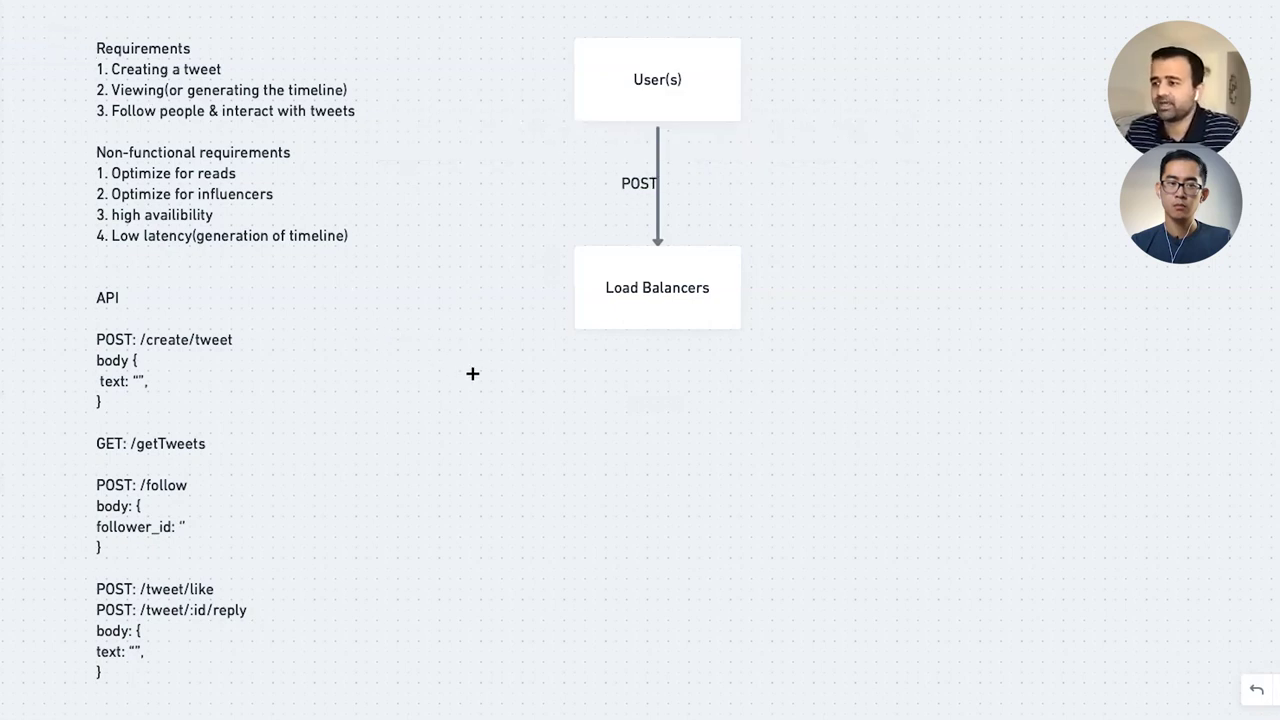
key("r")
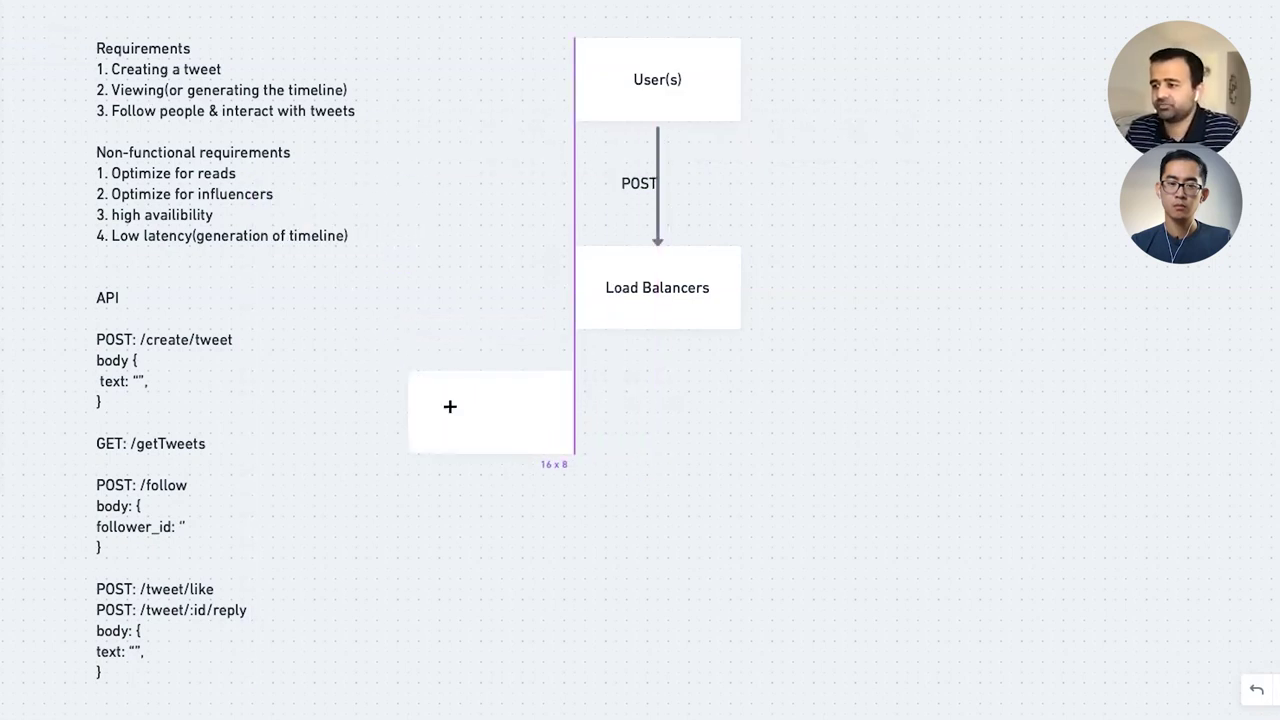
Step: Place a box reading 'API servers' below Load Balancers
left_click(536, 450)
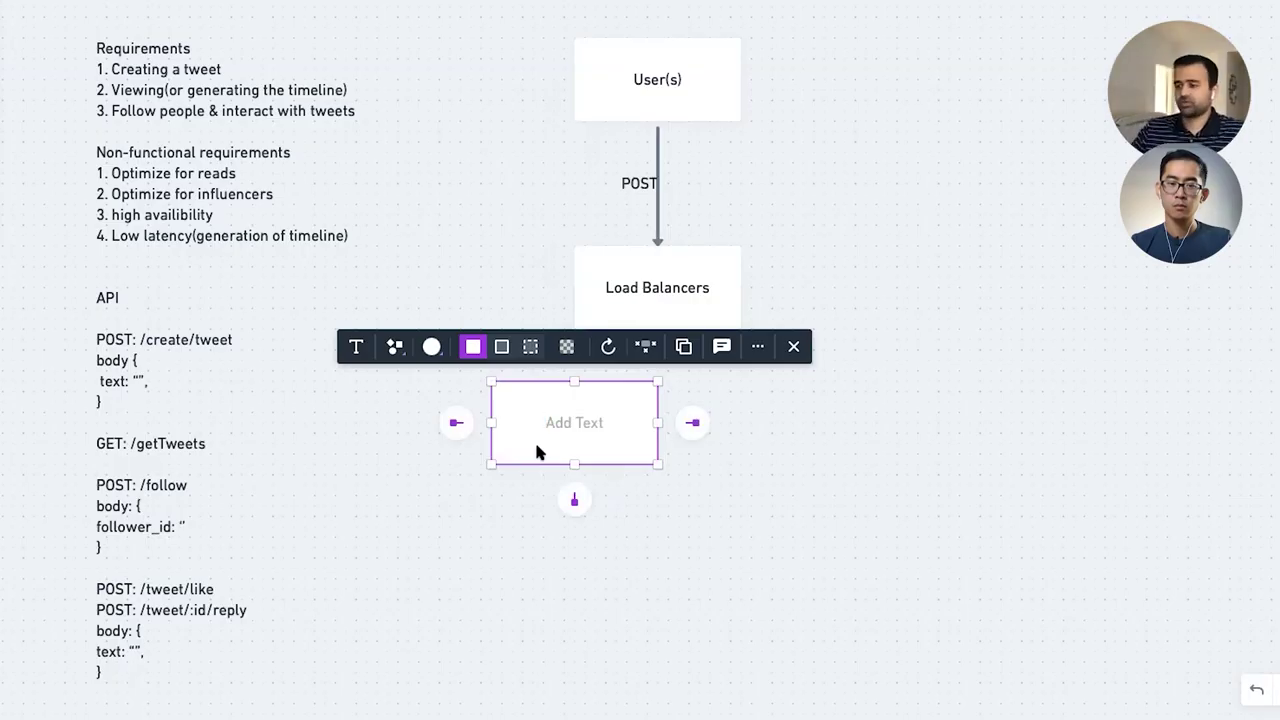
type("API ser")
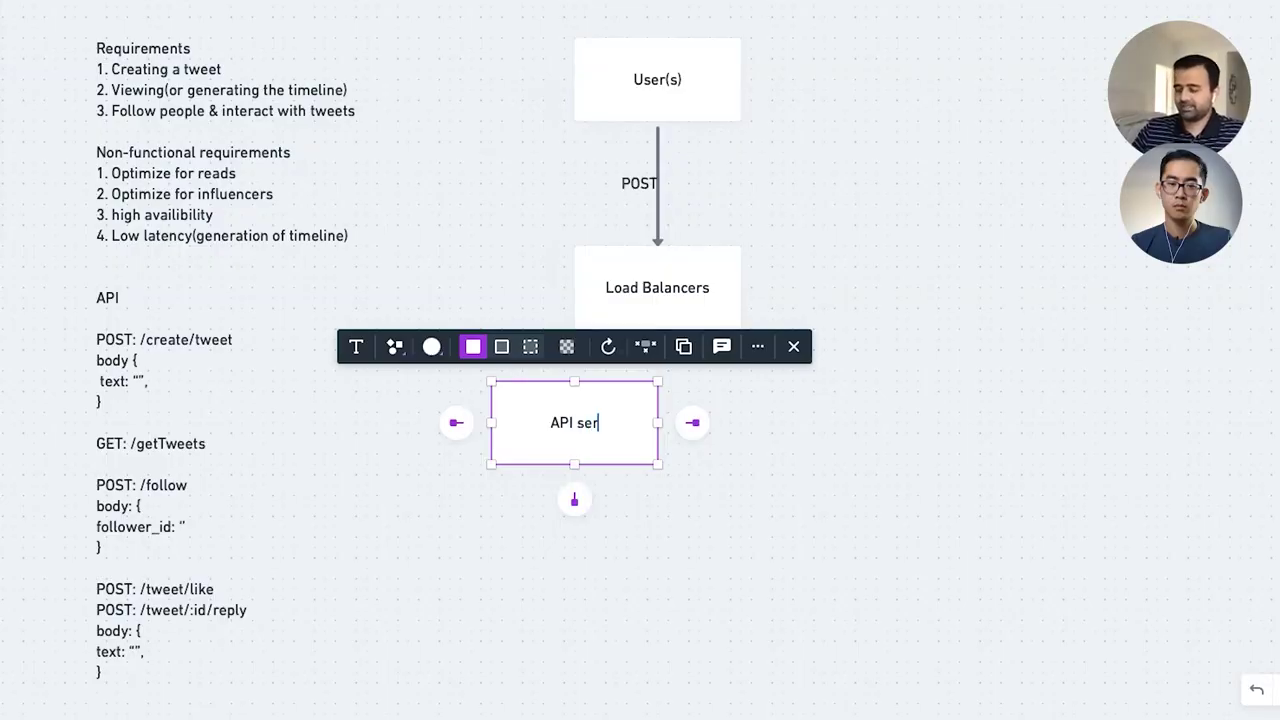
type("vers")
key("Return")
type("/")
type("/")
key("BackSpace")
key("BackSpace")
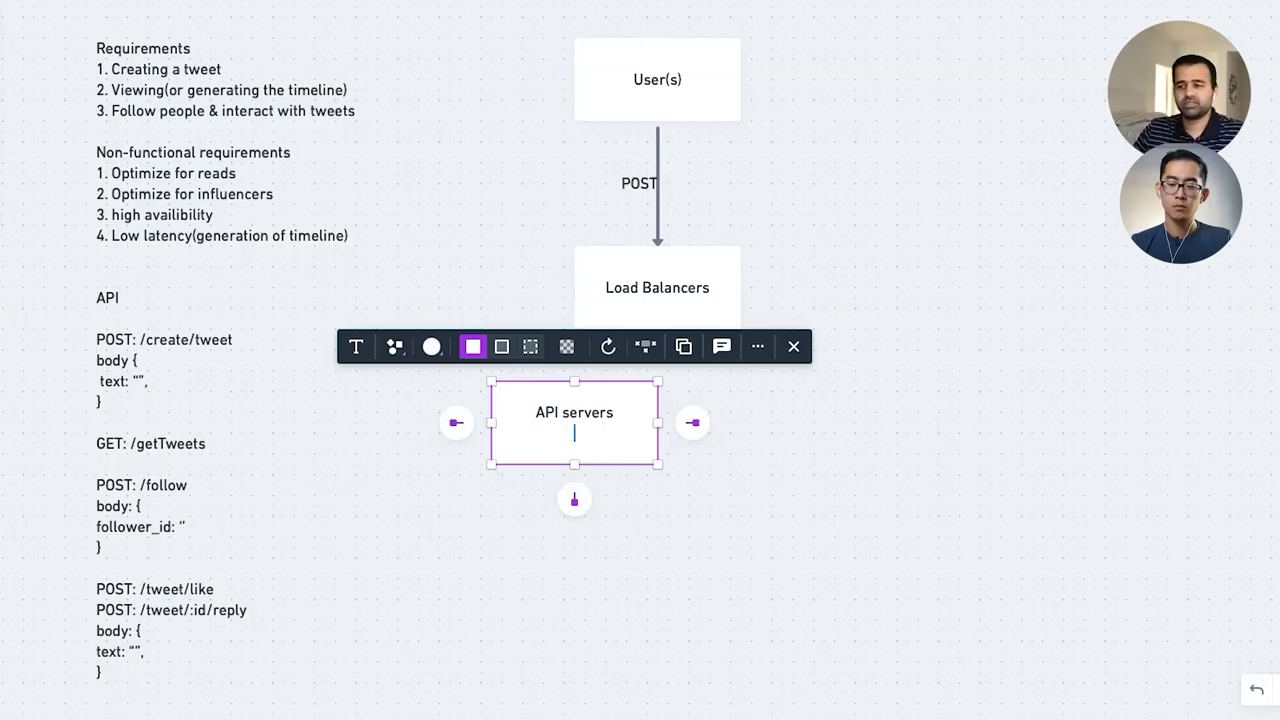
left_click(163, 343)
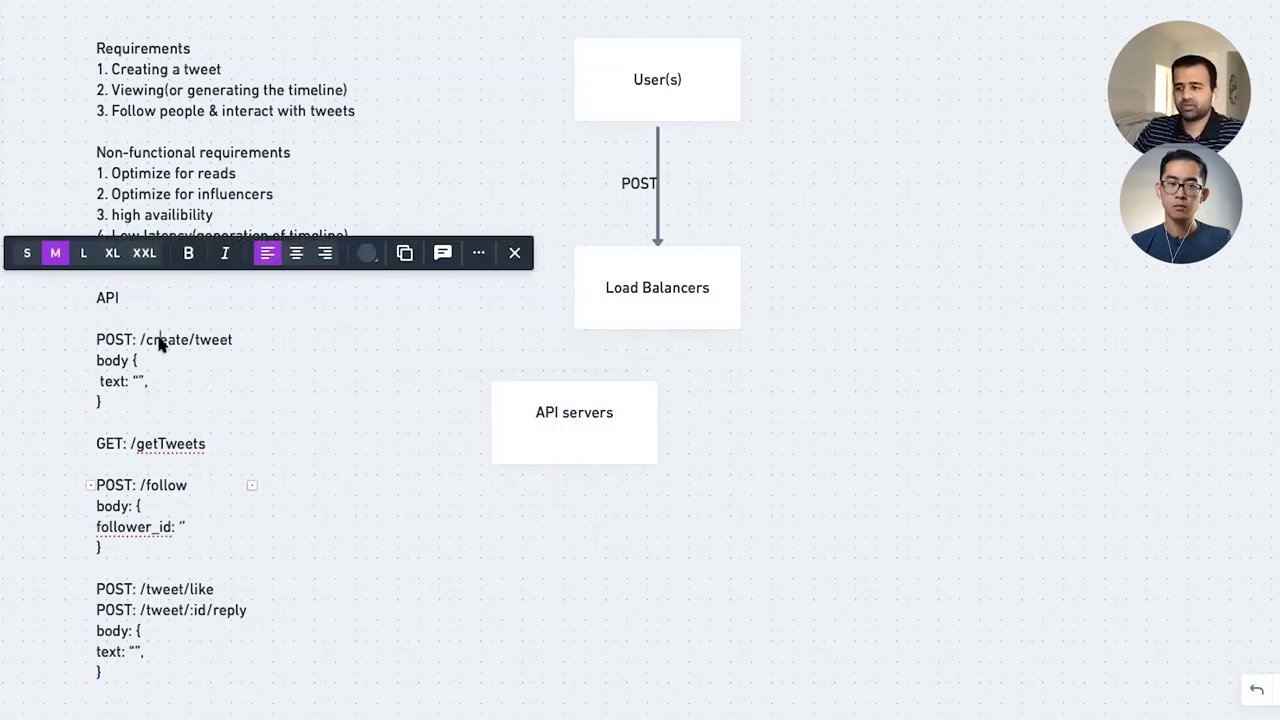
Step: Add a second line '/tweets/*' to the API servers box
left_click(578, 436)
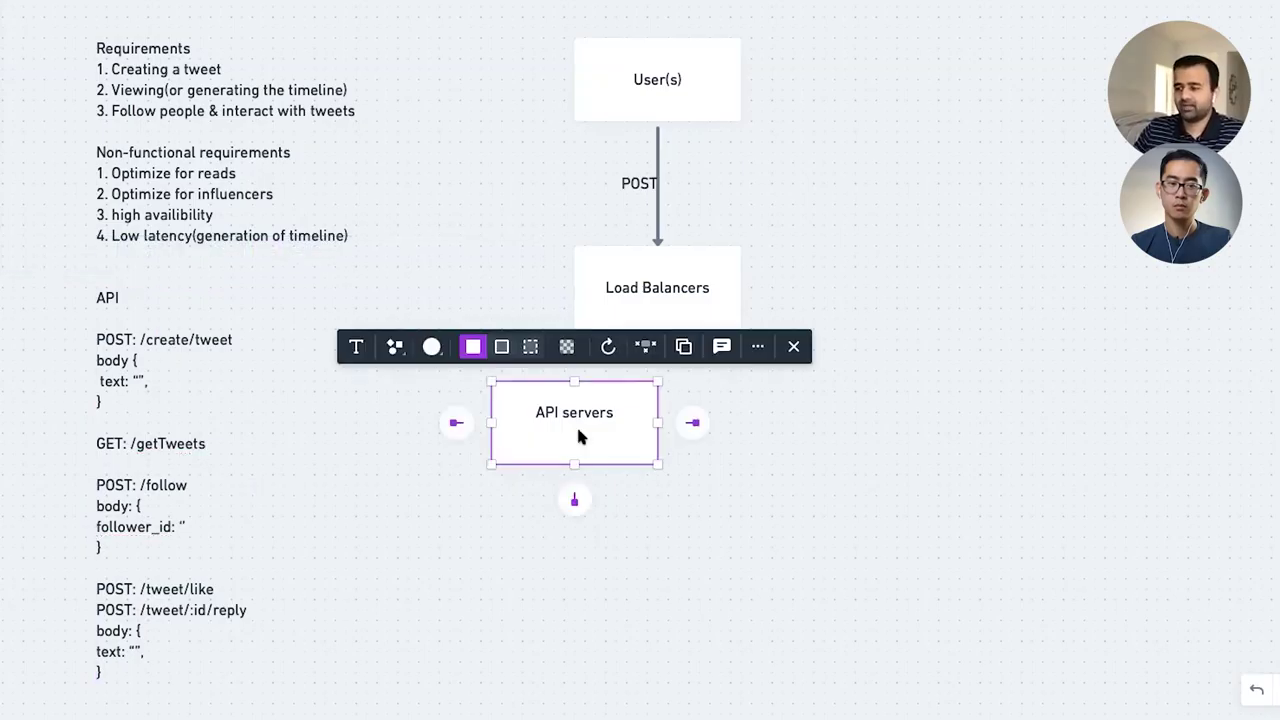
left_click(578, 436)
double_click(548, 412)
key("End")
key("Return")
type("/twees")
key("BackSpace")
type("ts/")
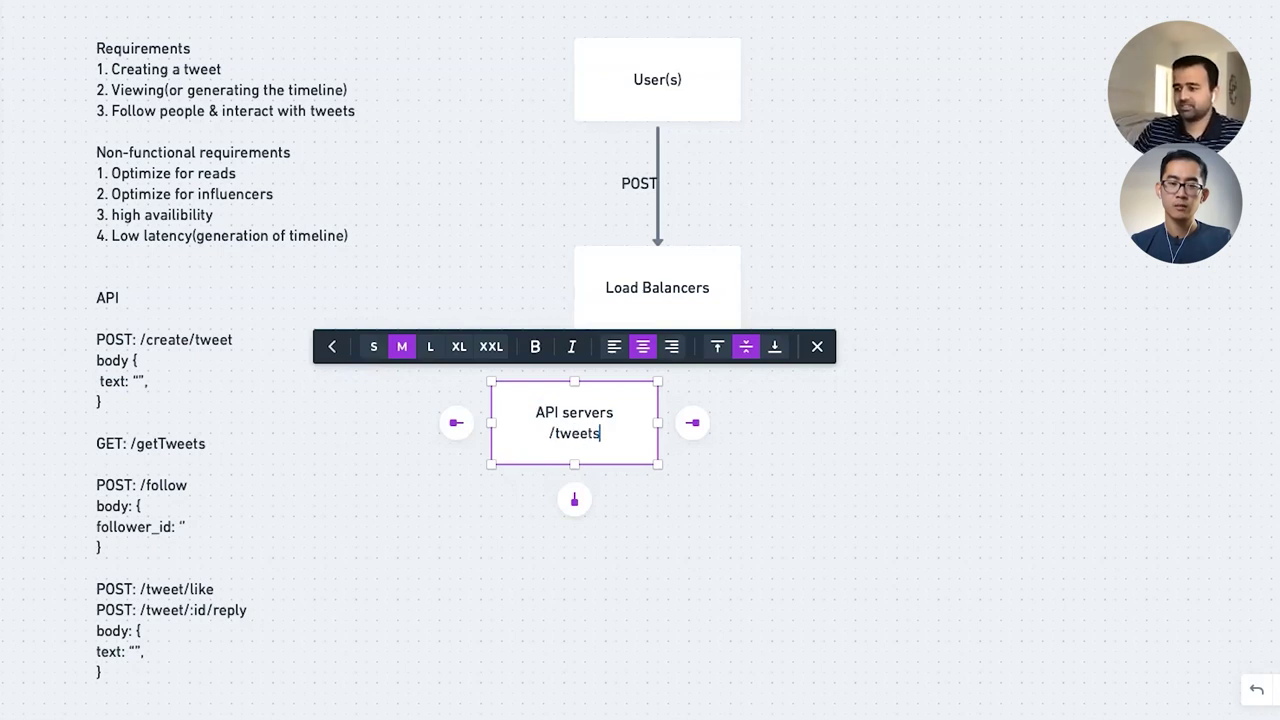
type("*")
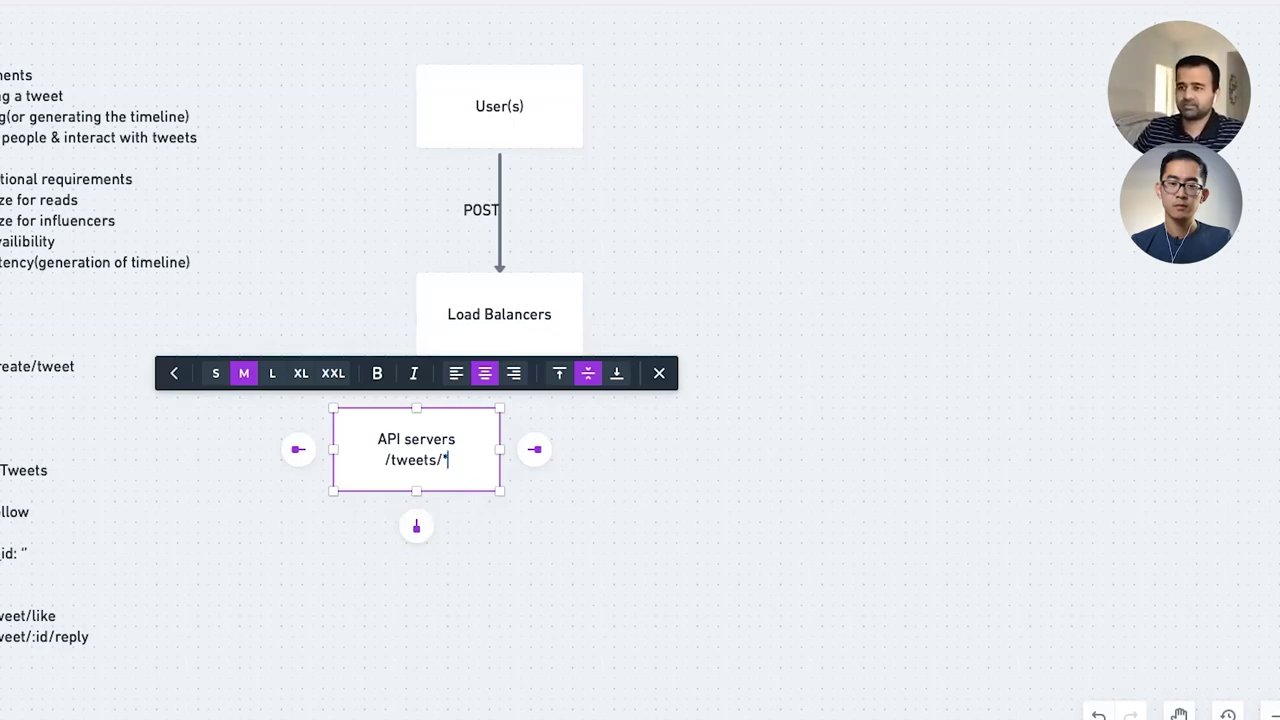
key("Escape")
left_click(451, 331)
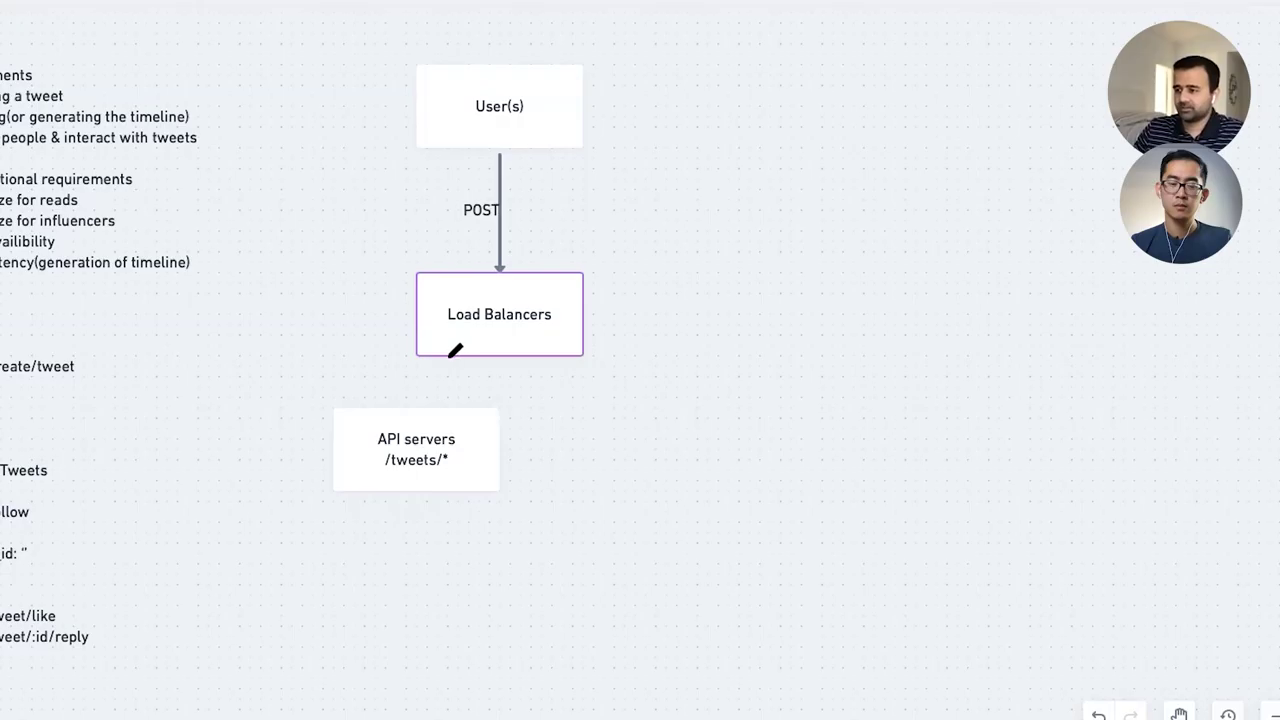
Step: Connect Load Balancers to the API servers /tweets/* box with a downward arrow
left_click_drag(451, 349, 451, 405)
left_click(543, 414)
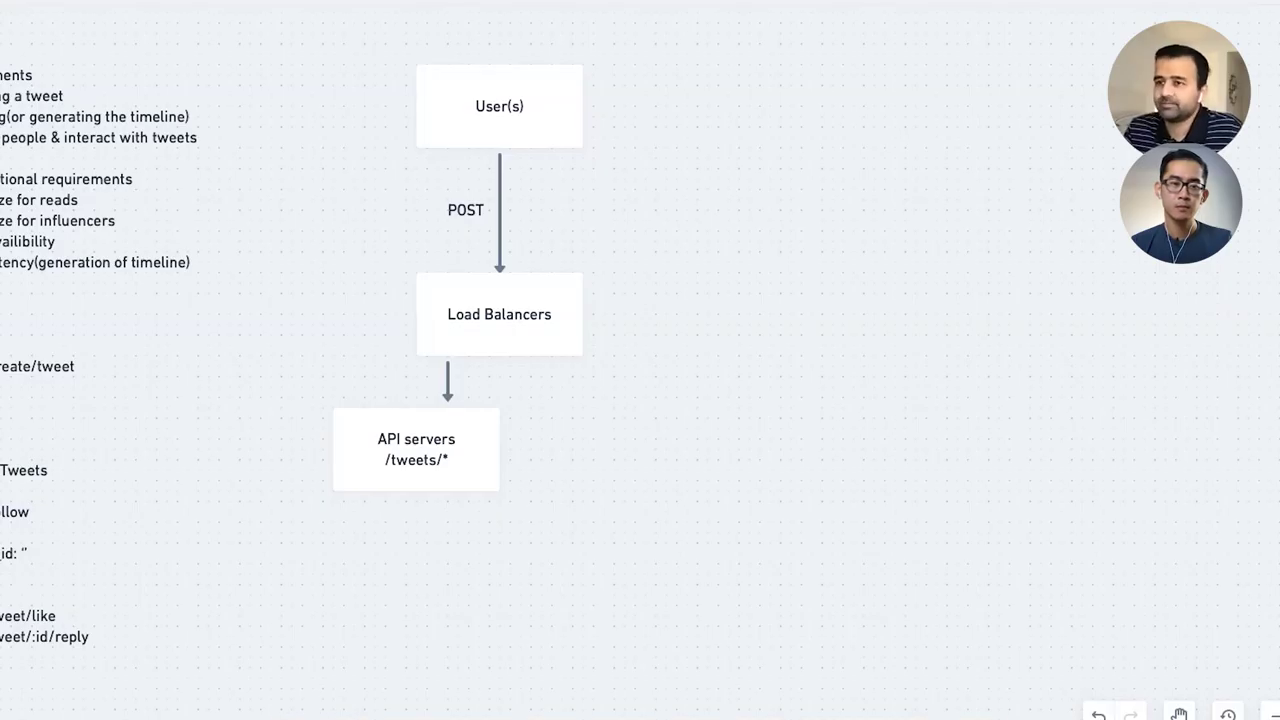
Step: Place a database cylinder below API servers and connect it with an arrow
left_click_drag(20, 440, 325, 554)
key("Escape")
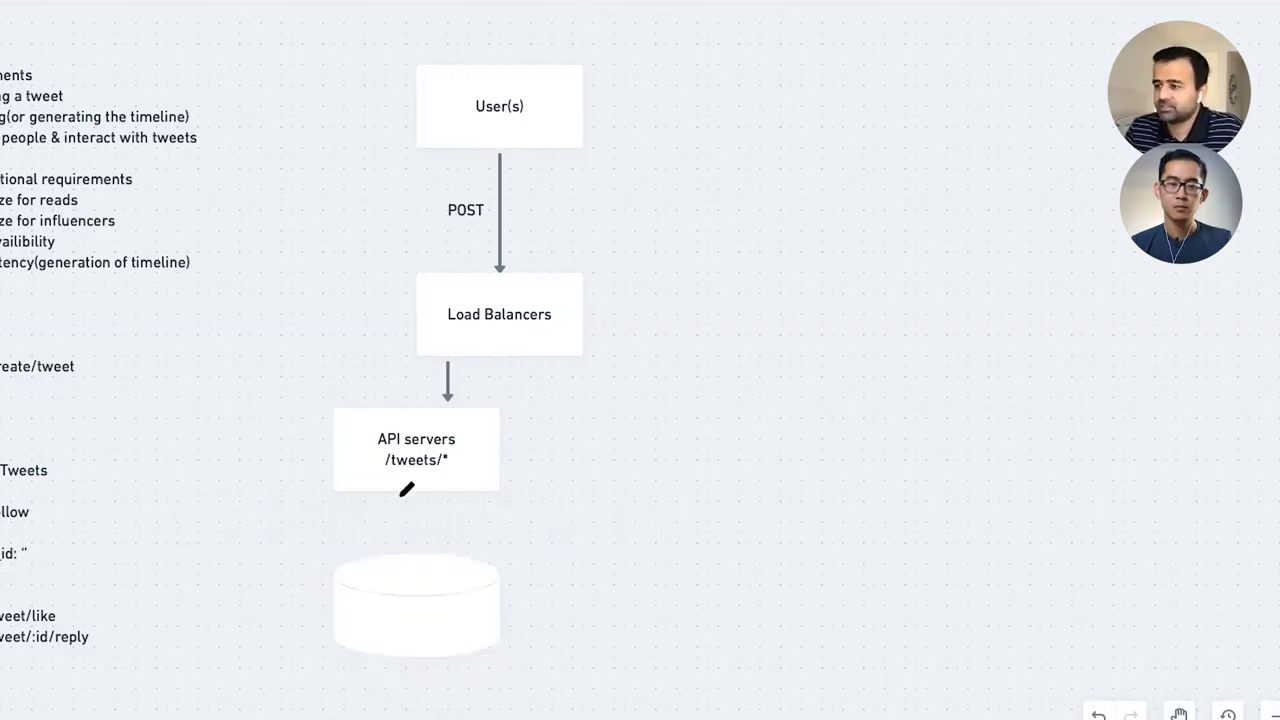
left_click_drag(418, 478, 417, 546)
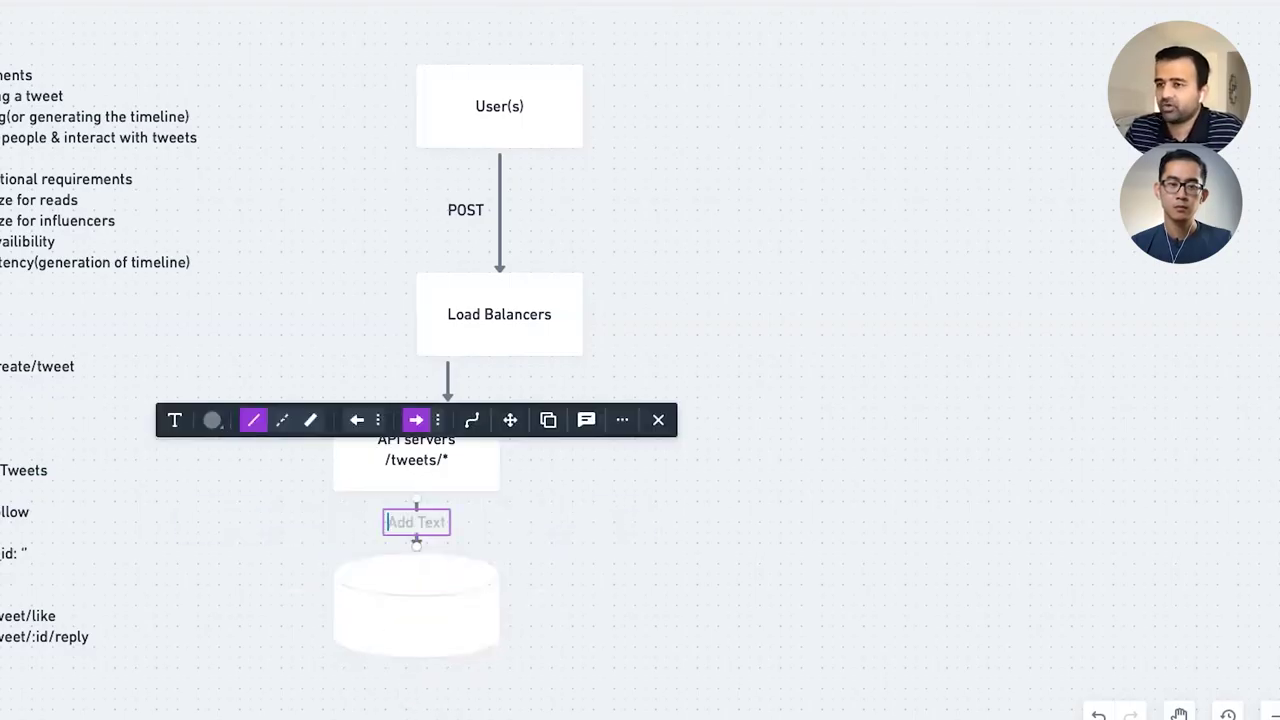
left_click(529, 686)
Step: Label the cylinder 'Users & Tweets'
double_click(377, 613)
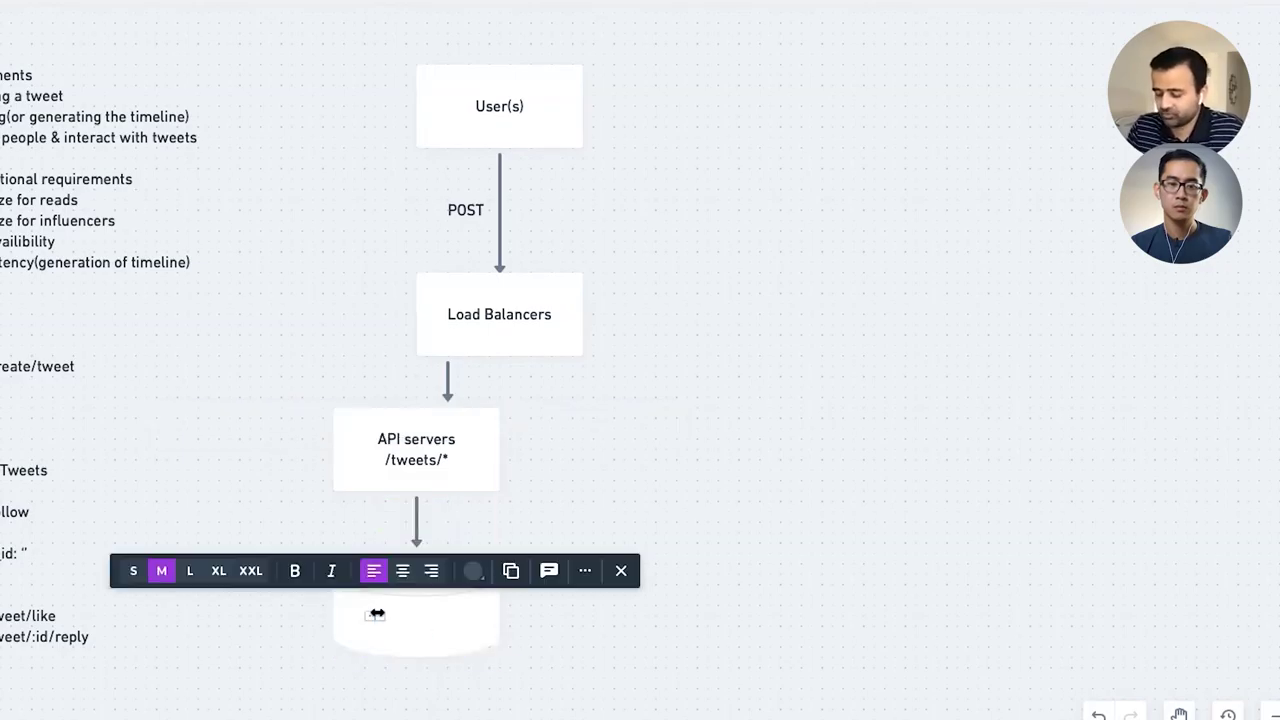
type("Users & Tw")
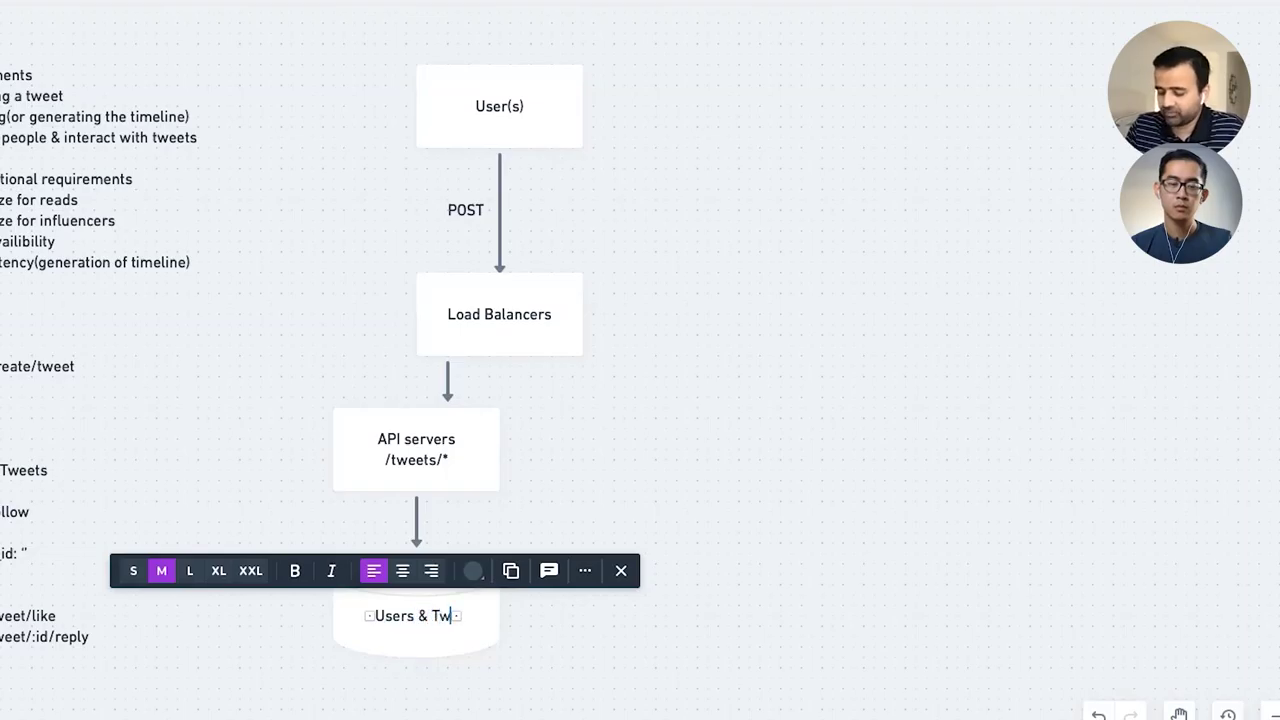
type("eets")
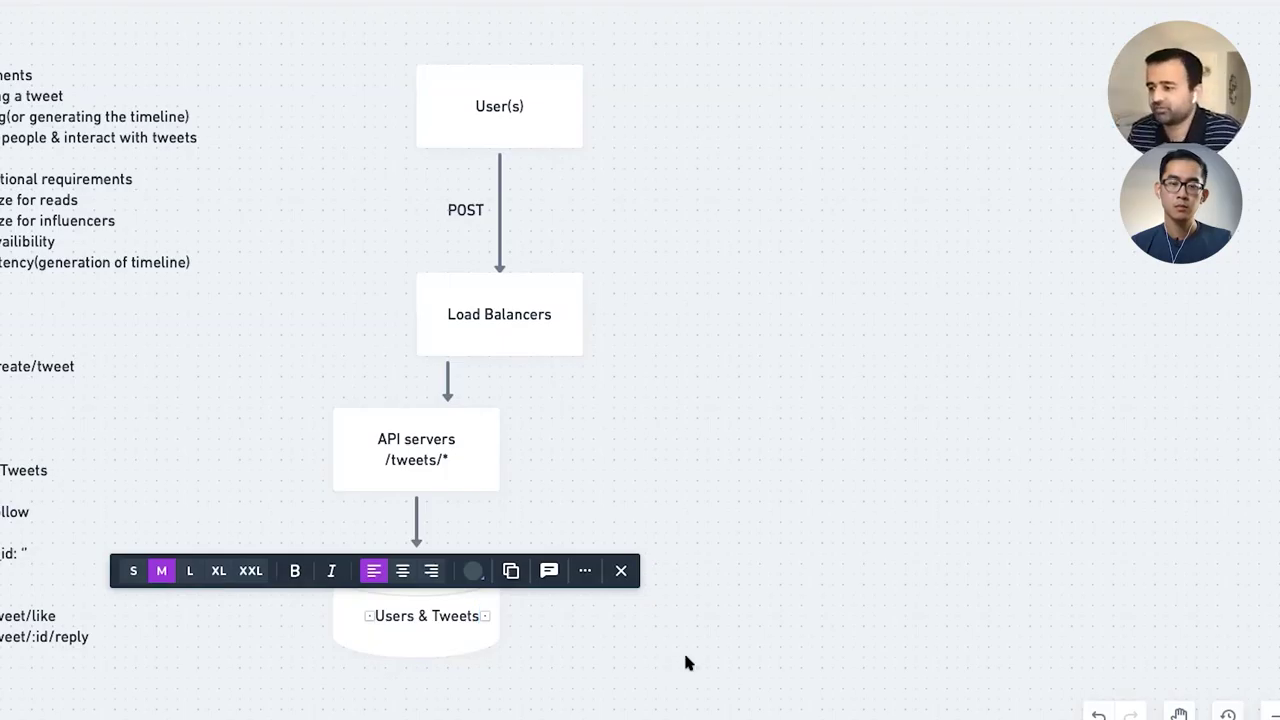
left_click(646, 636)
scroll(514, 570, "down", 2)
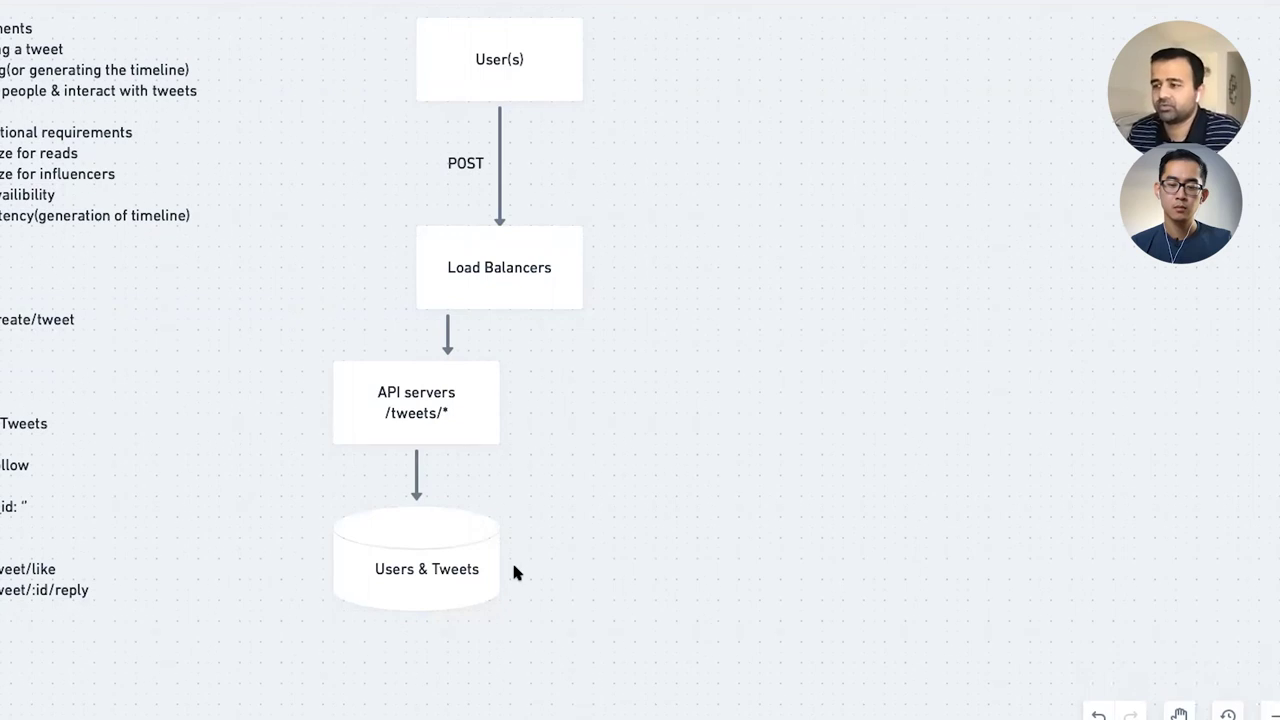
scroll(513, 565, "down", 1)
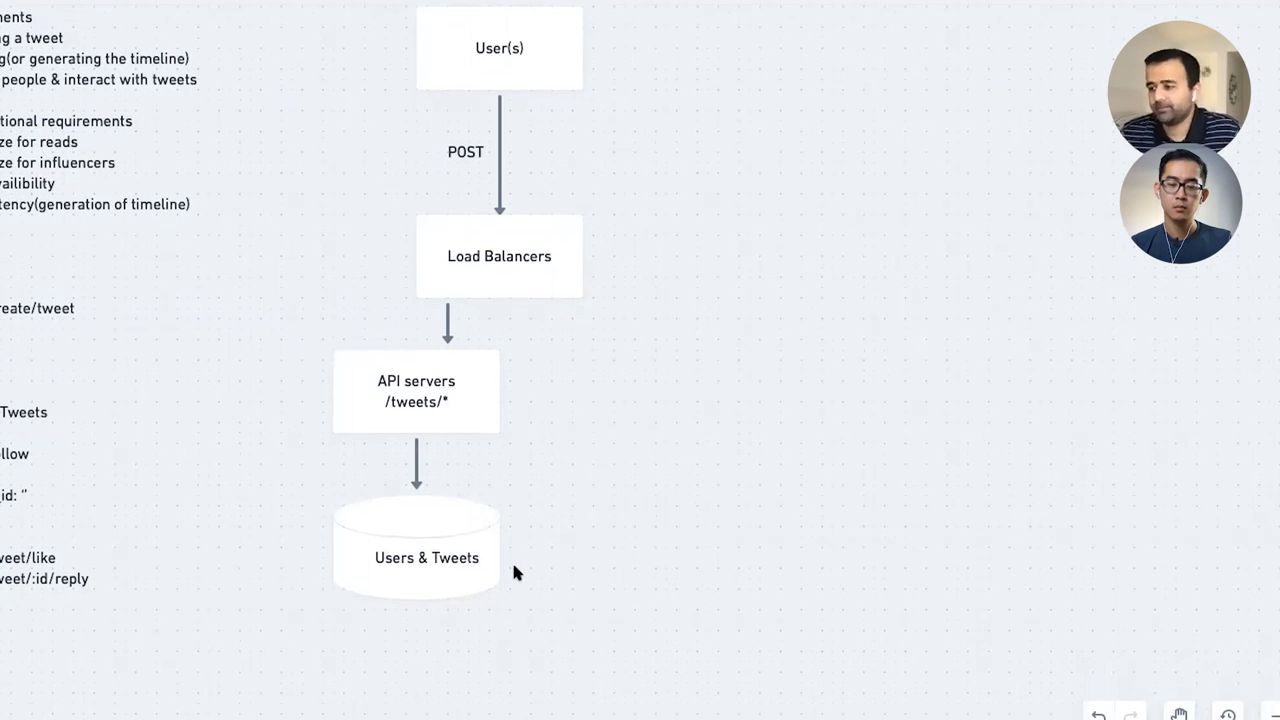
scroll(513, 572, "right", 2)
scroll(513, 572, "up", 1)
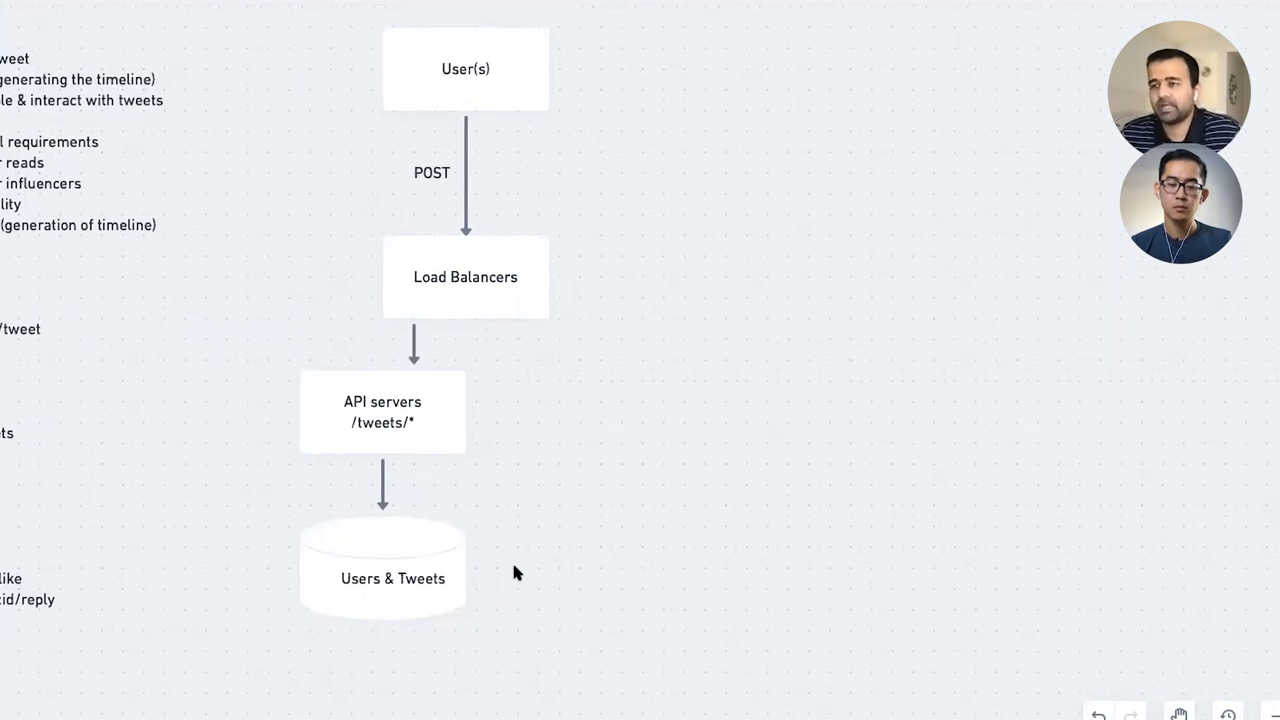